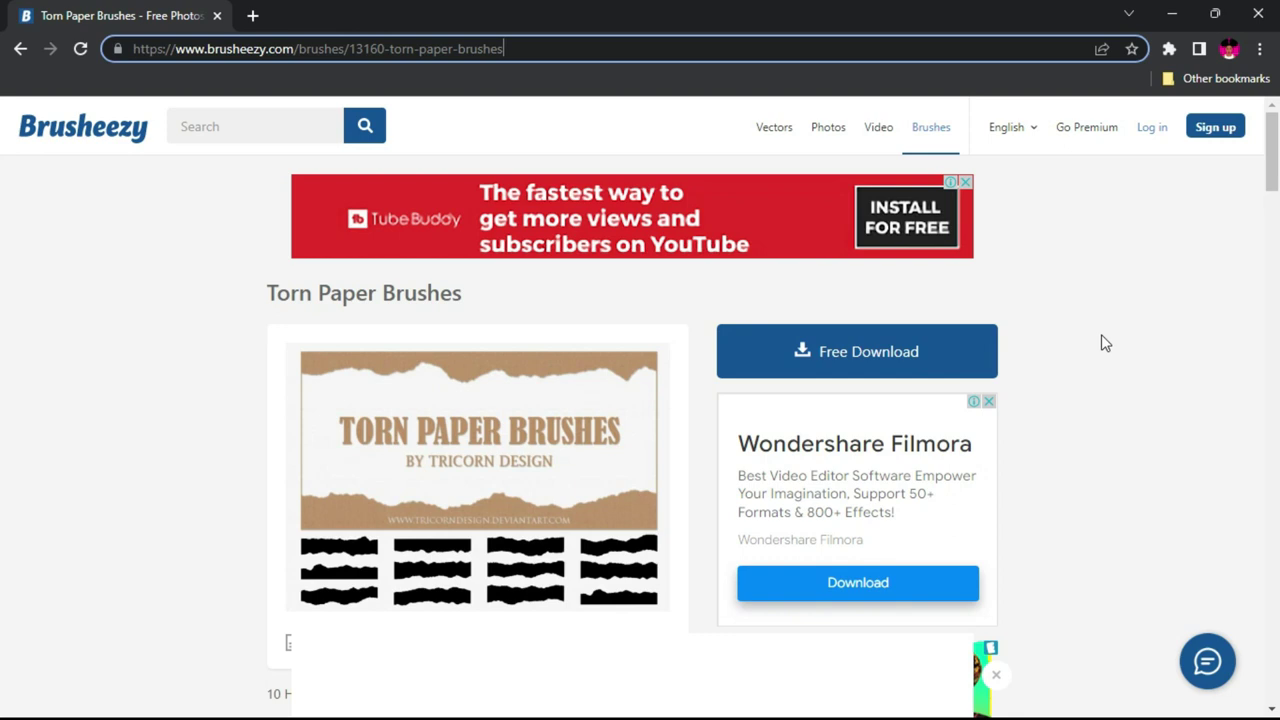
Download the free Torn Paper Brushes pack from Brusheezy as Torn_Paper_Brushes.zip.
scroll(897, 308, down, 1)
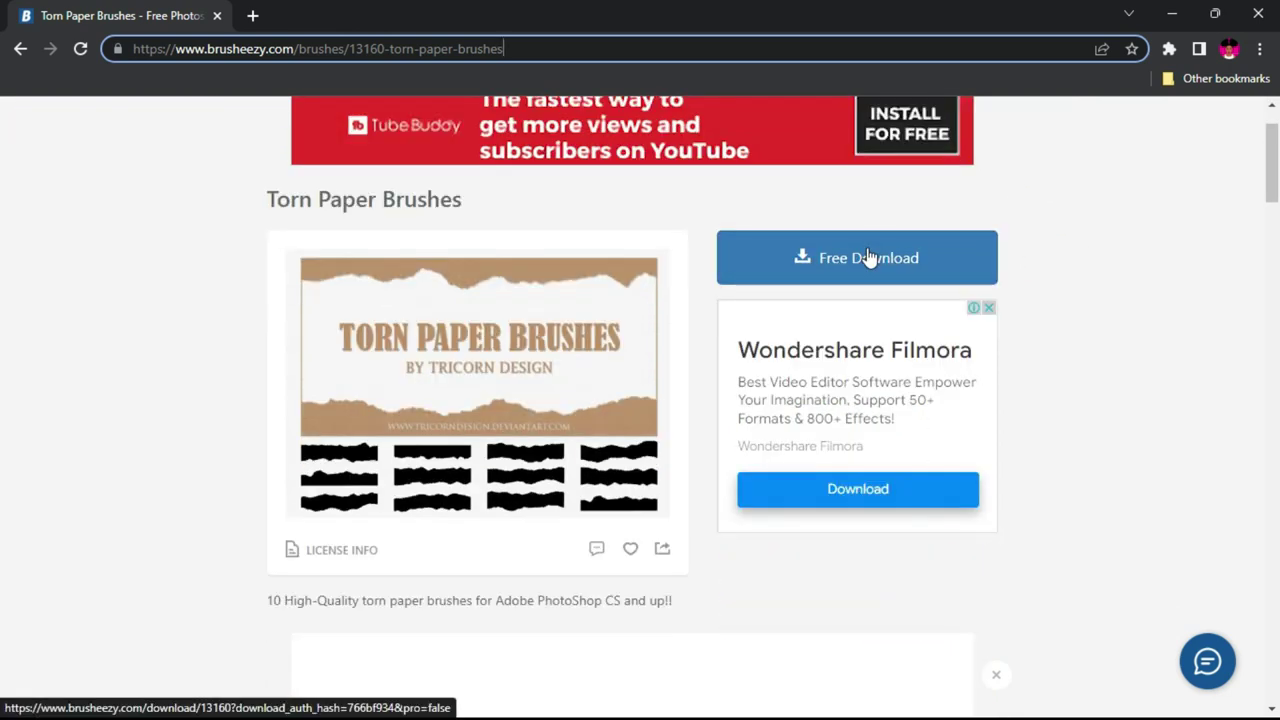
click(868, 258)
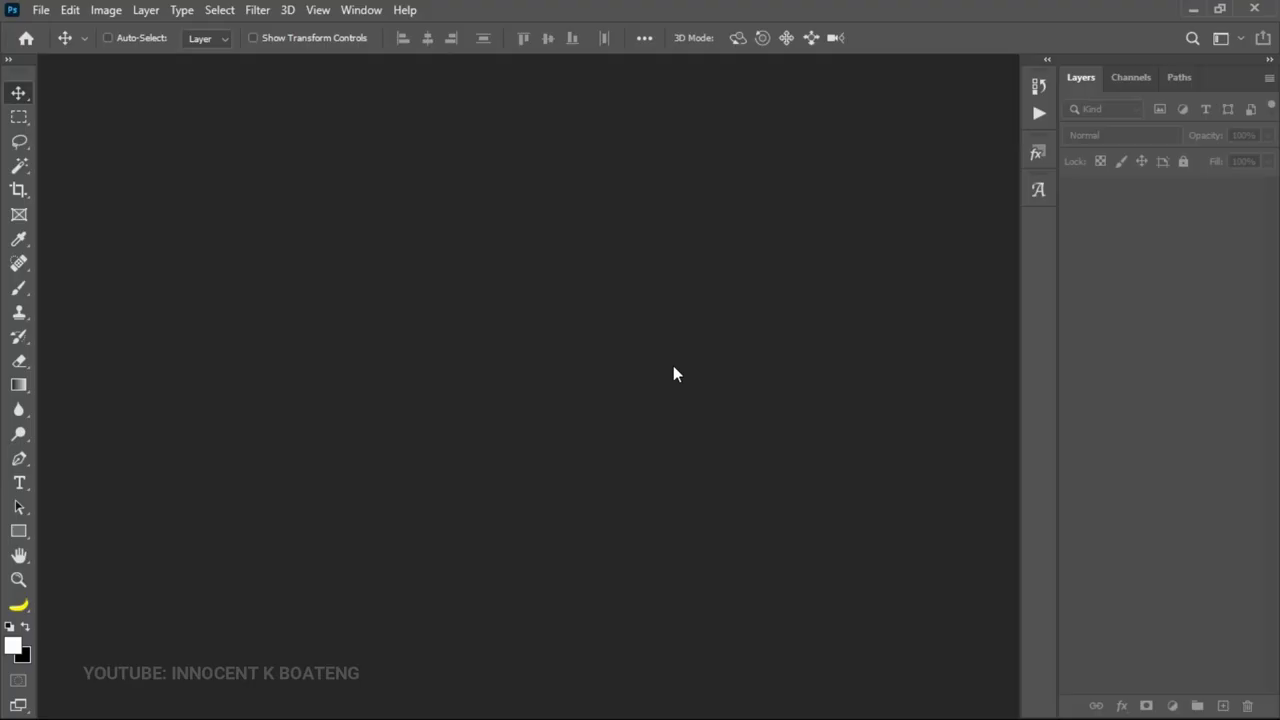
click(41, 10)
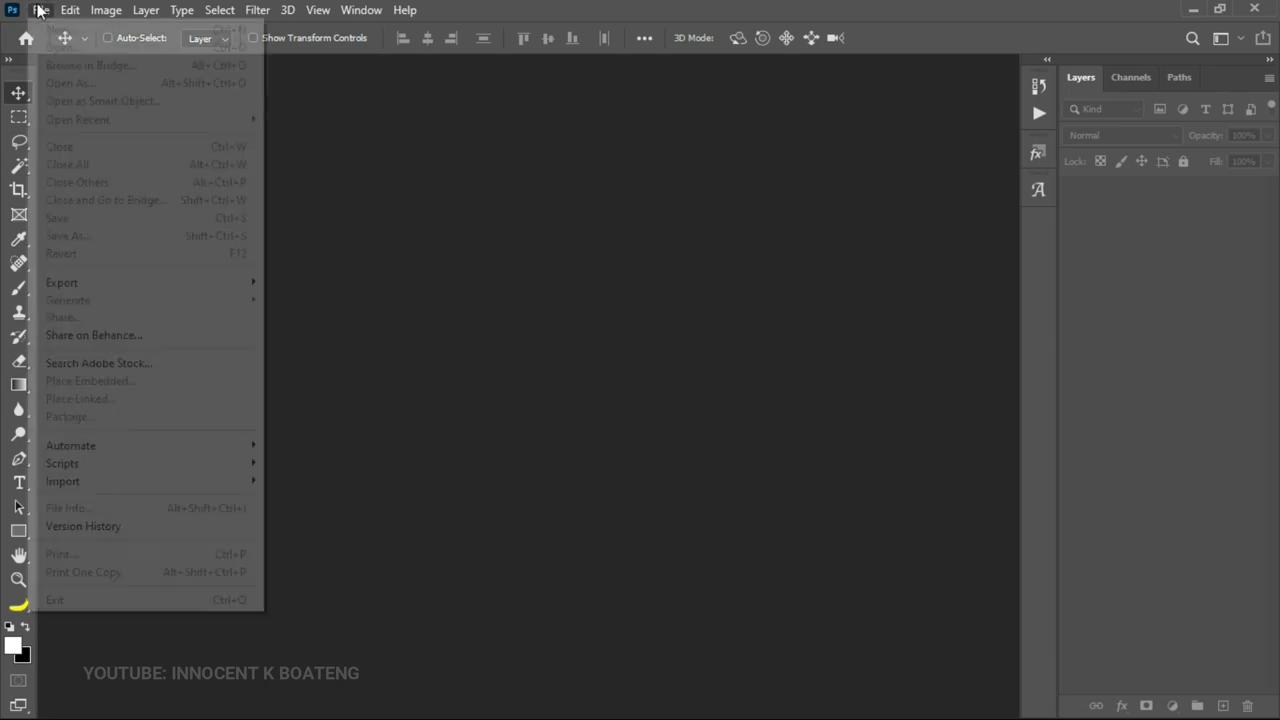
click(474, 411)
double_click(475, 405)
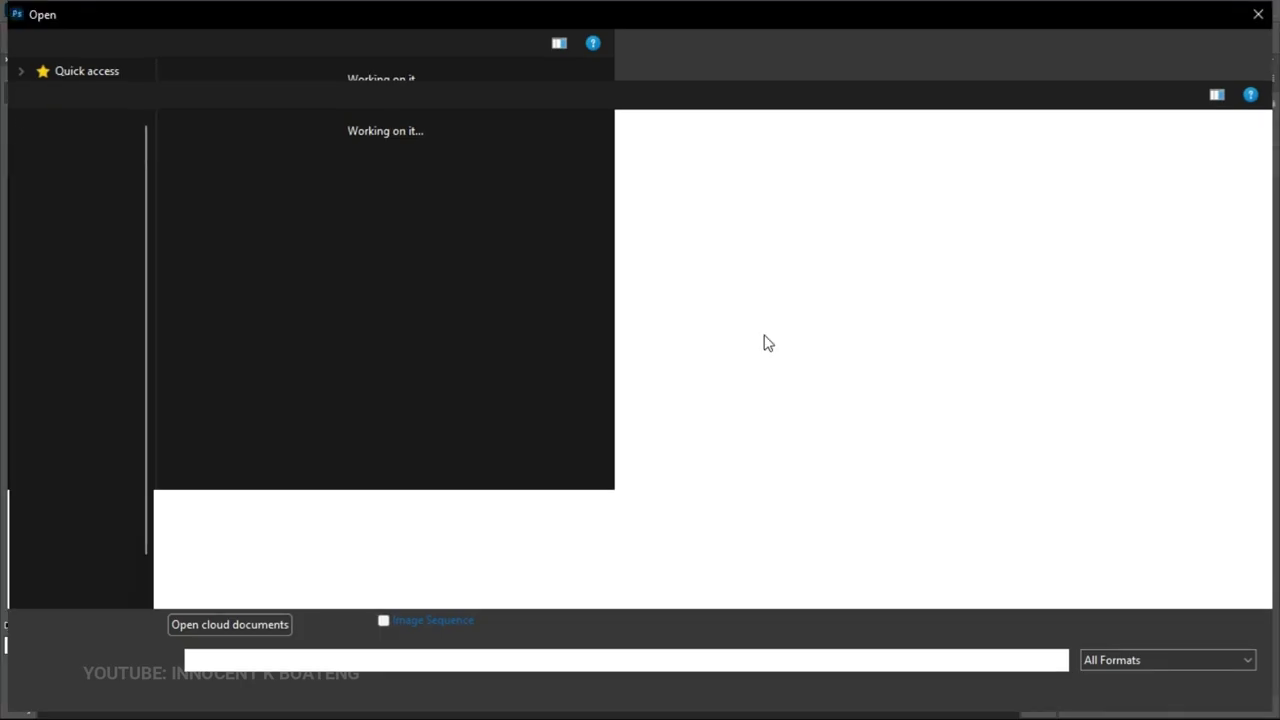
double_click(320, 200)
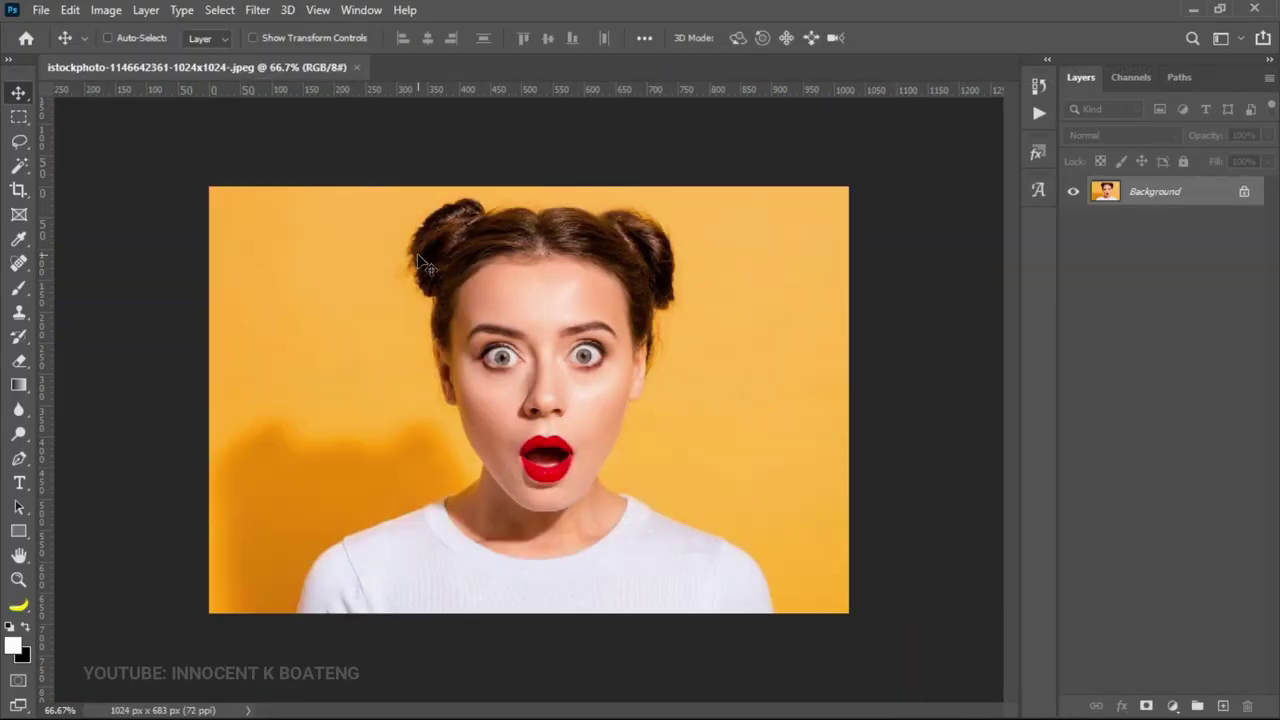
key(b)
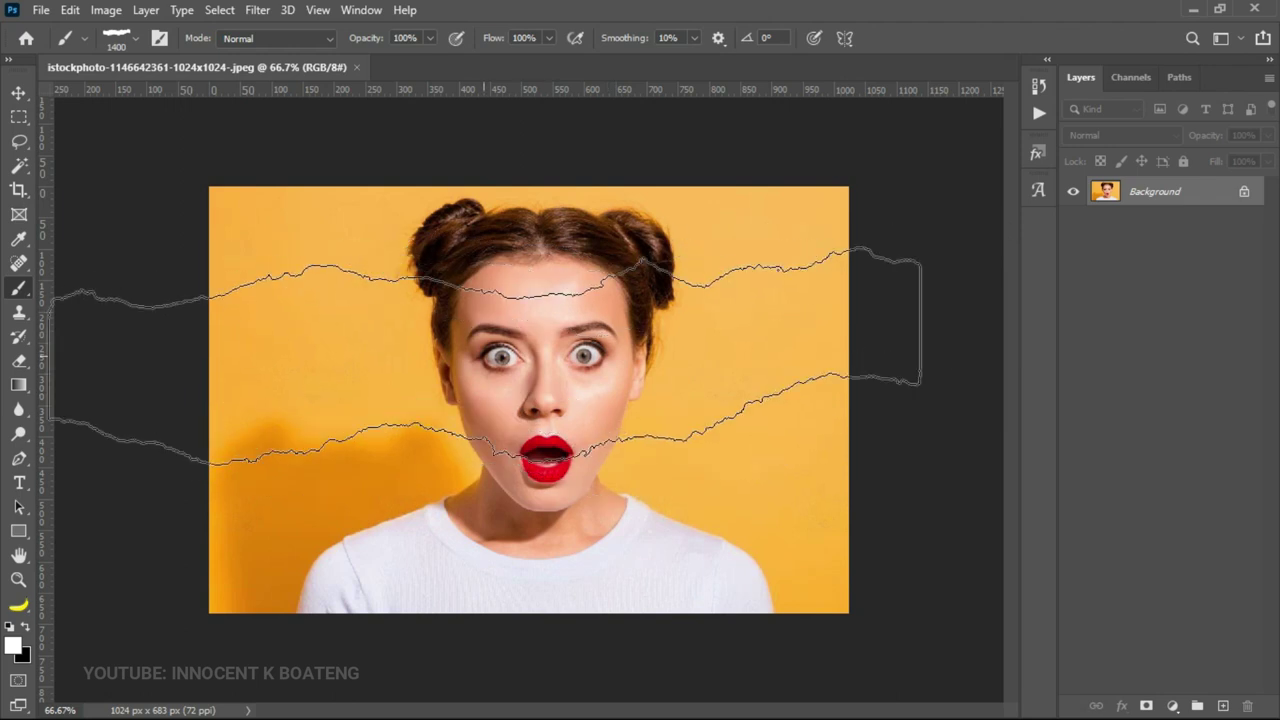
right_click(530, 355)
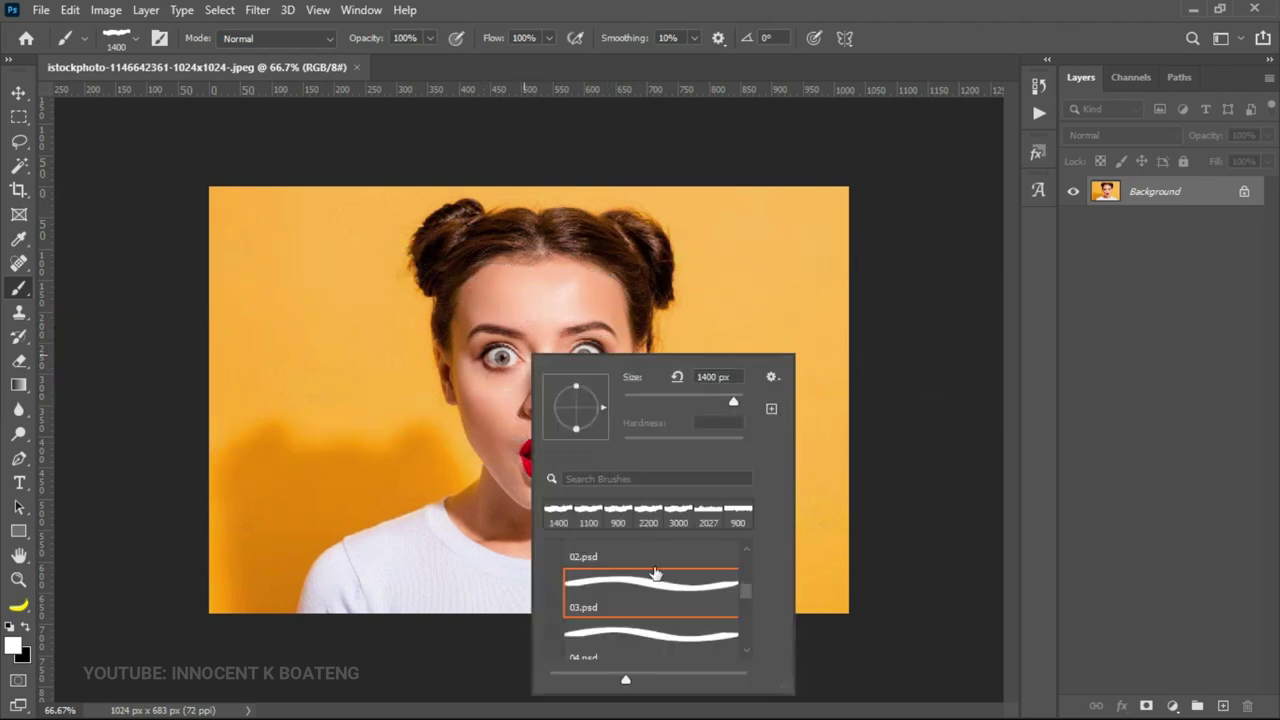
scroll(655, 573, down, 2)
scroll(655, 573, up, 5)
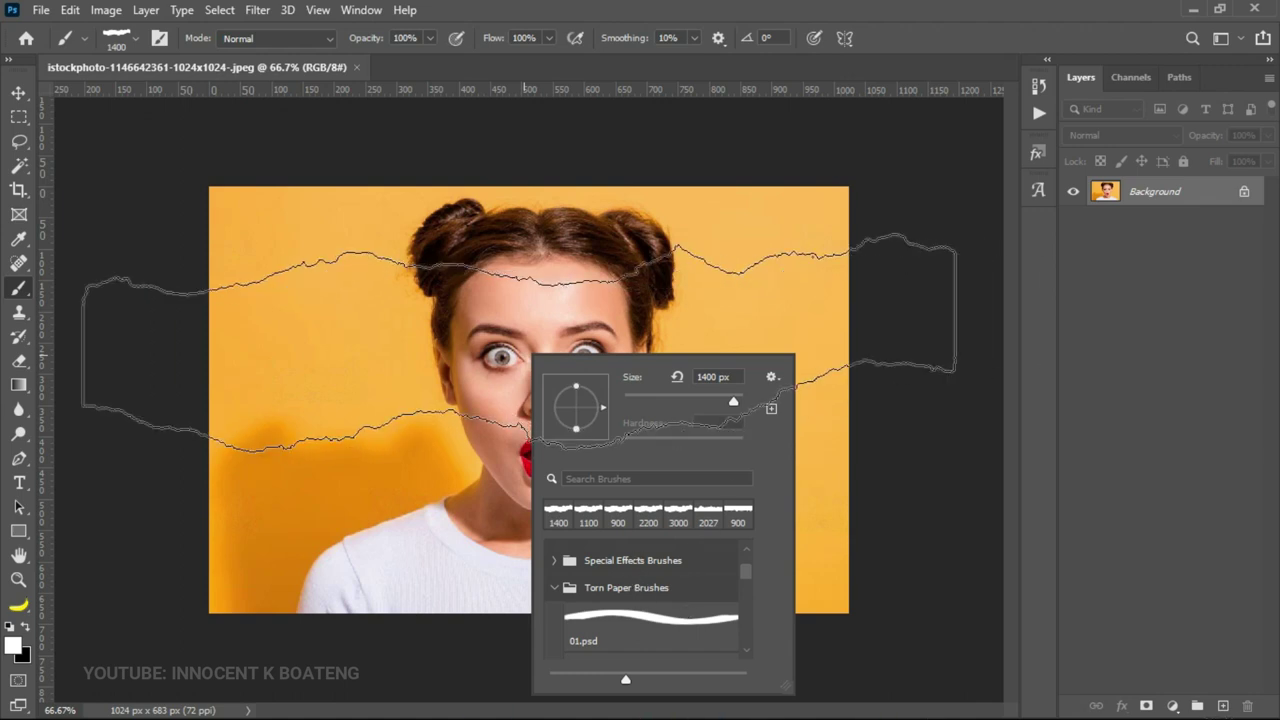
click(485, 467)
key(v)
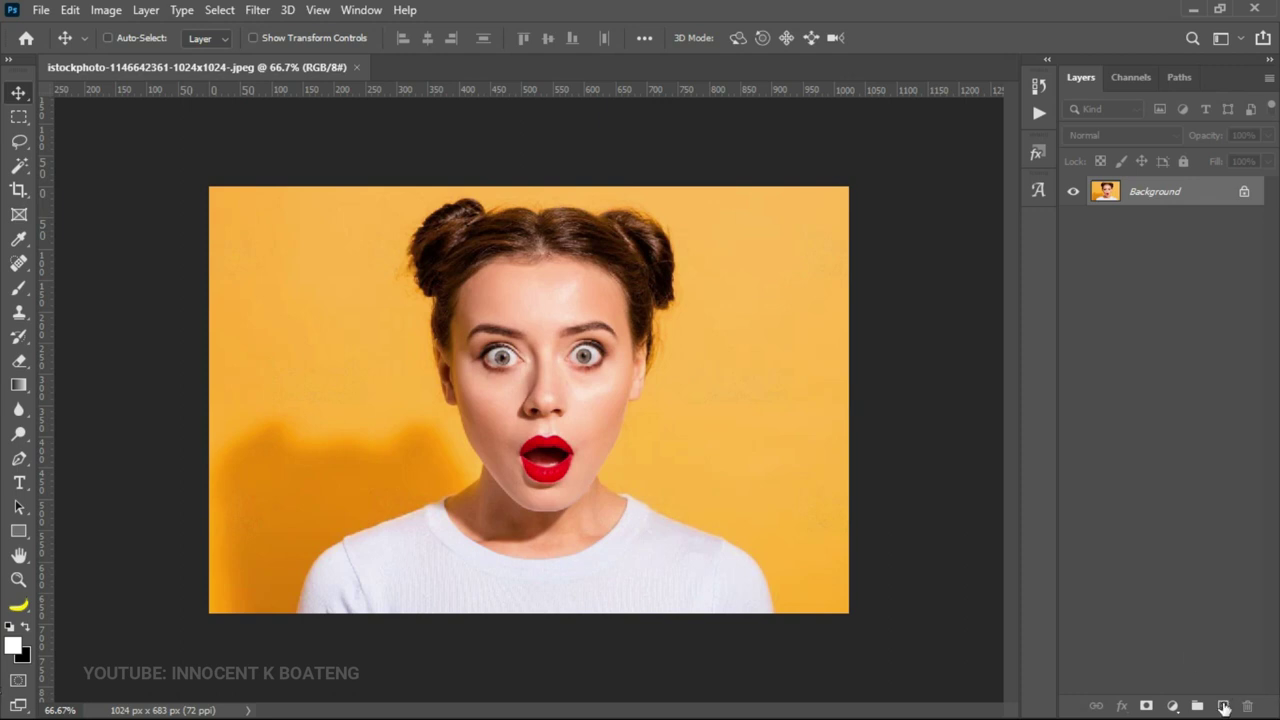
Add an empty Layer 1 and select the 2100 px 03.psd torn paper brush preset.
click(1224, 707)
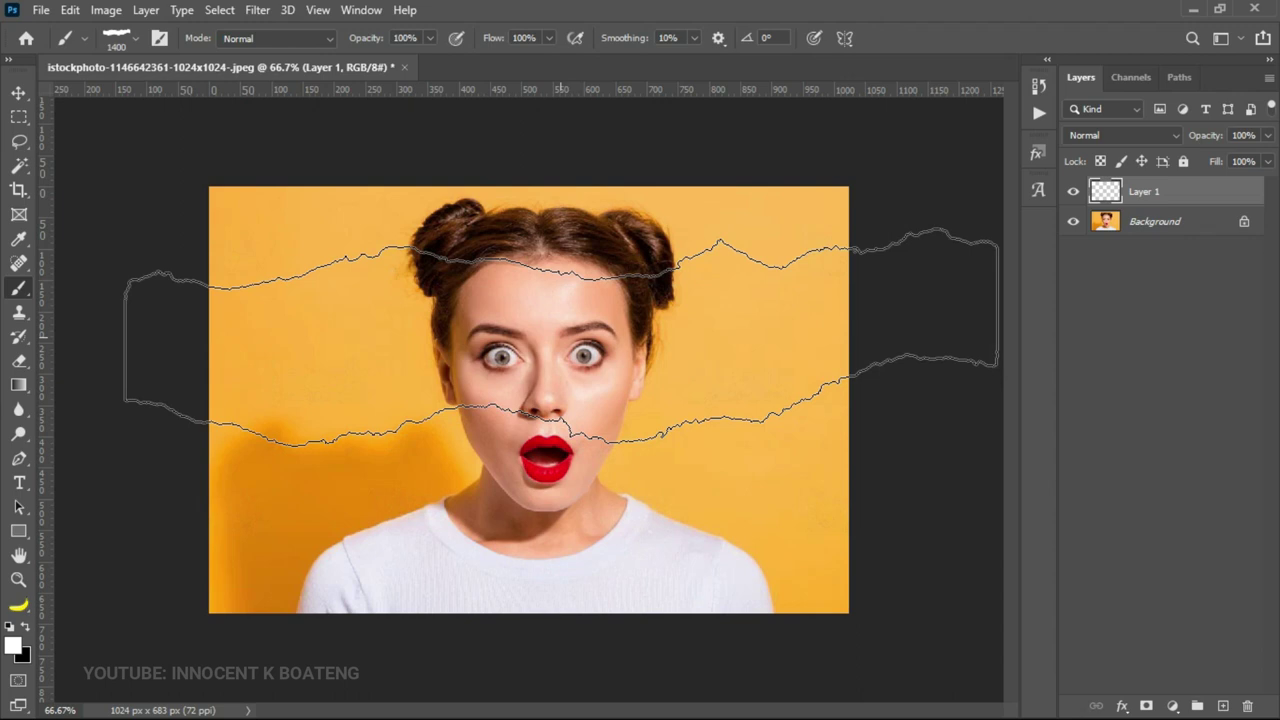
right_click(564, 336)
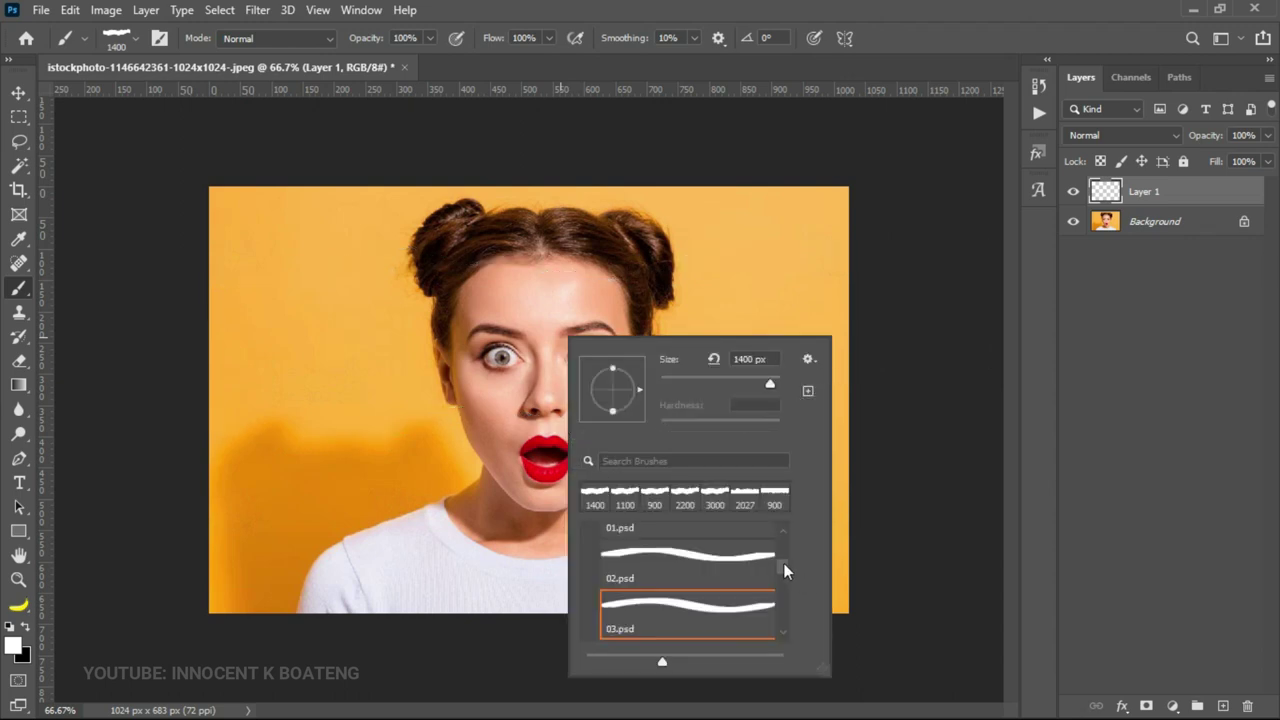
scroll(783, 563, up, 5)
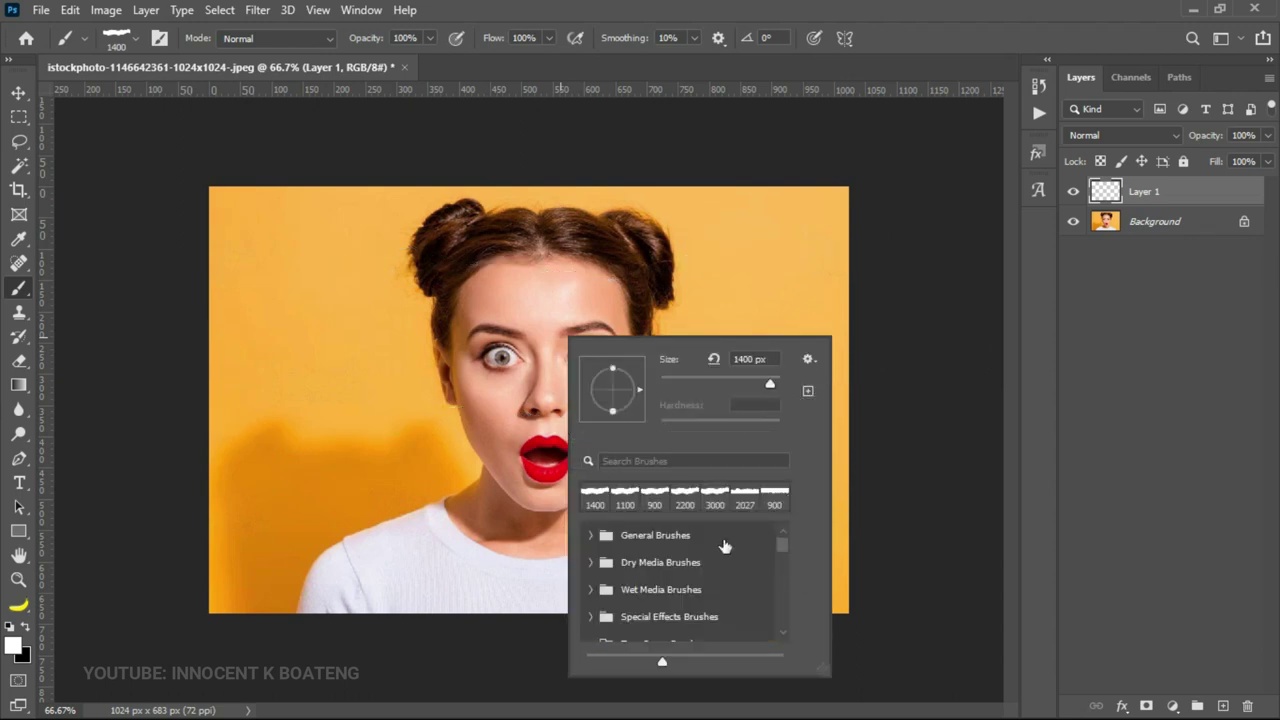
click(590, 536)
click(651, 566)
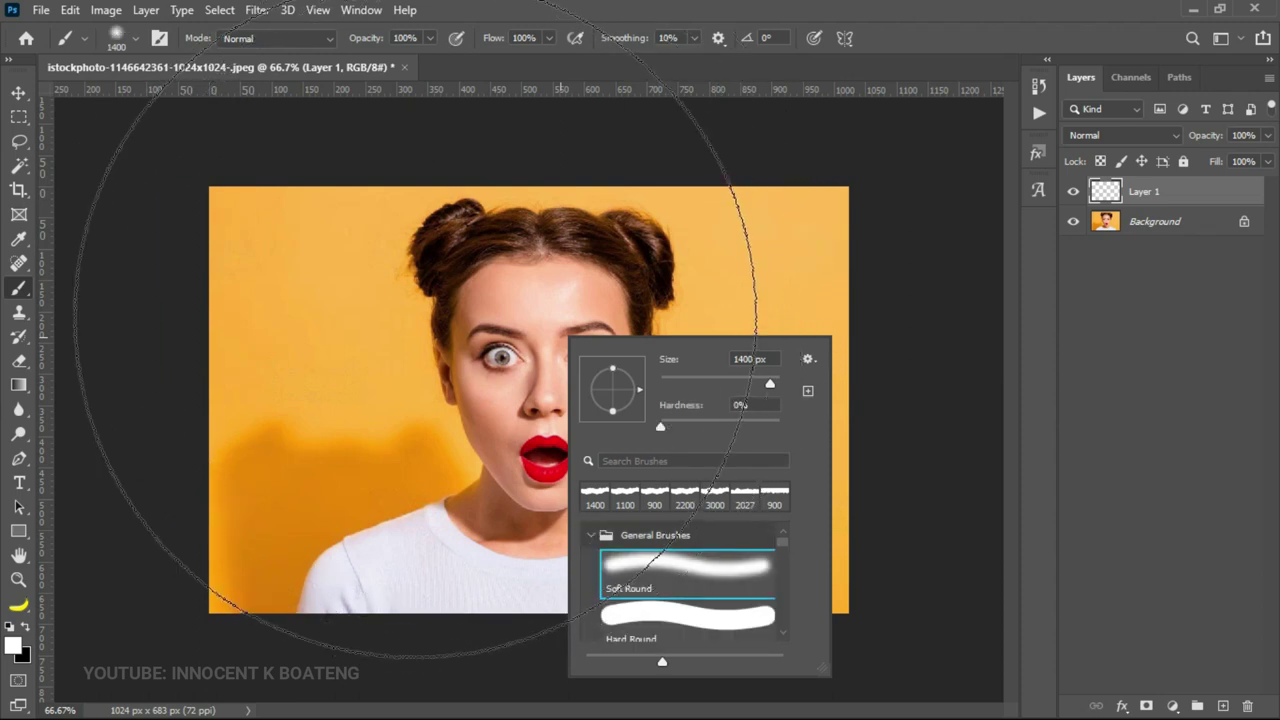
scroll(723, 568, down, 5)
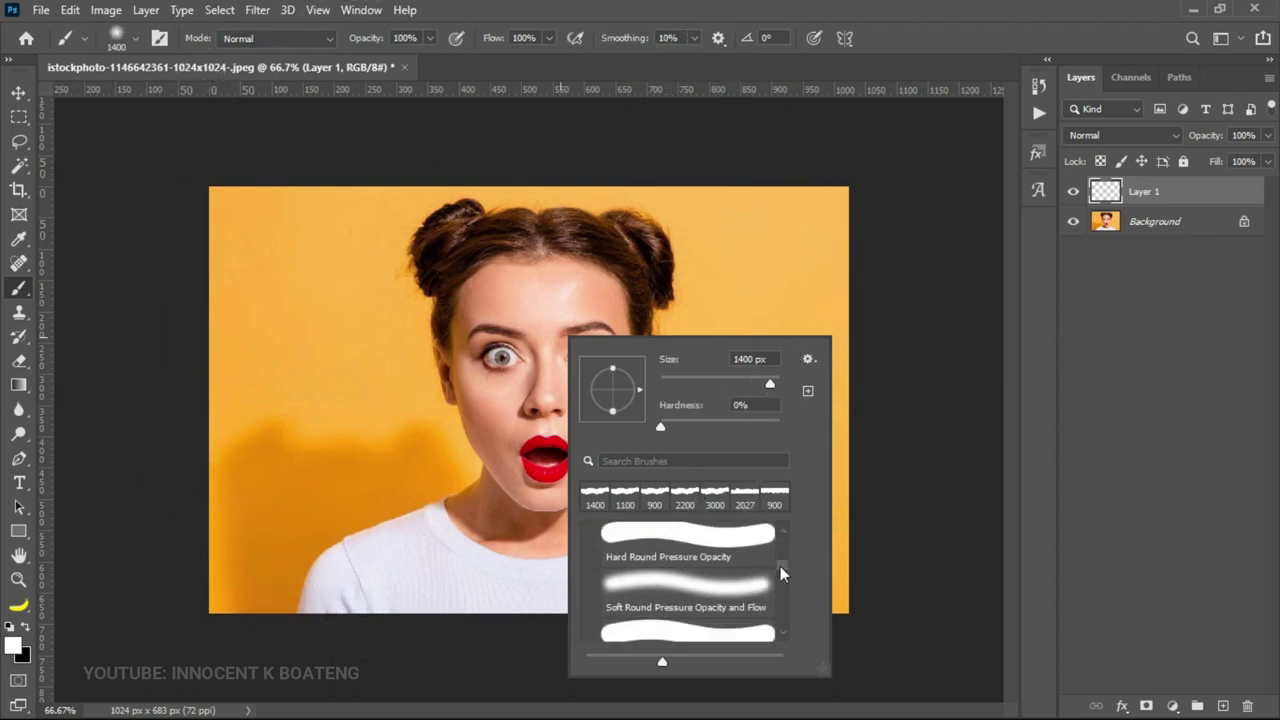
scroll(775, 600, down, 6)
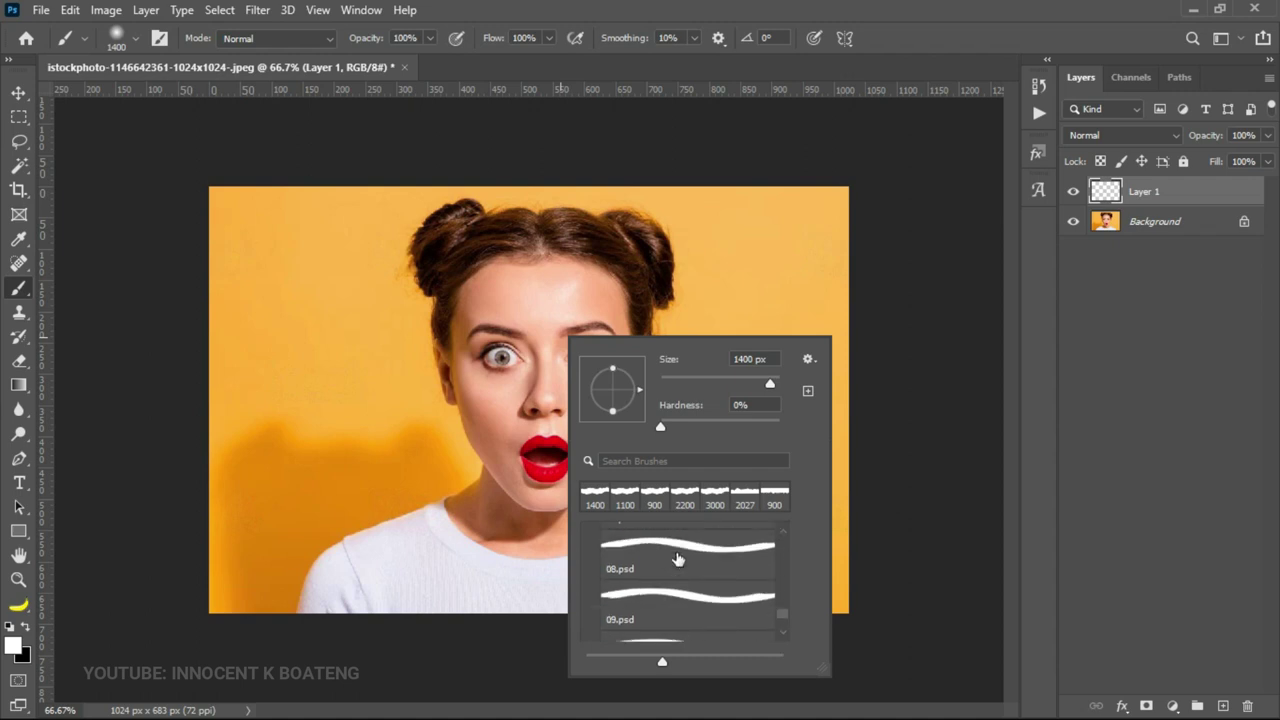
scroll(678, 560, up, 5)
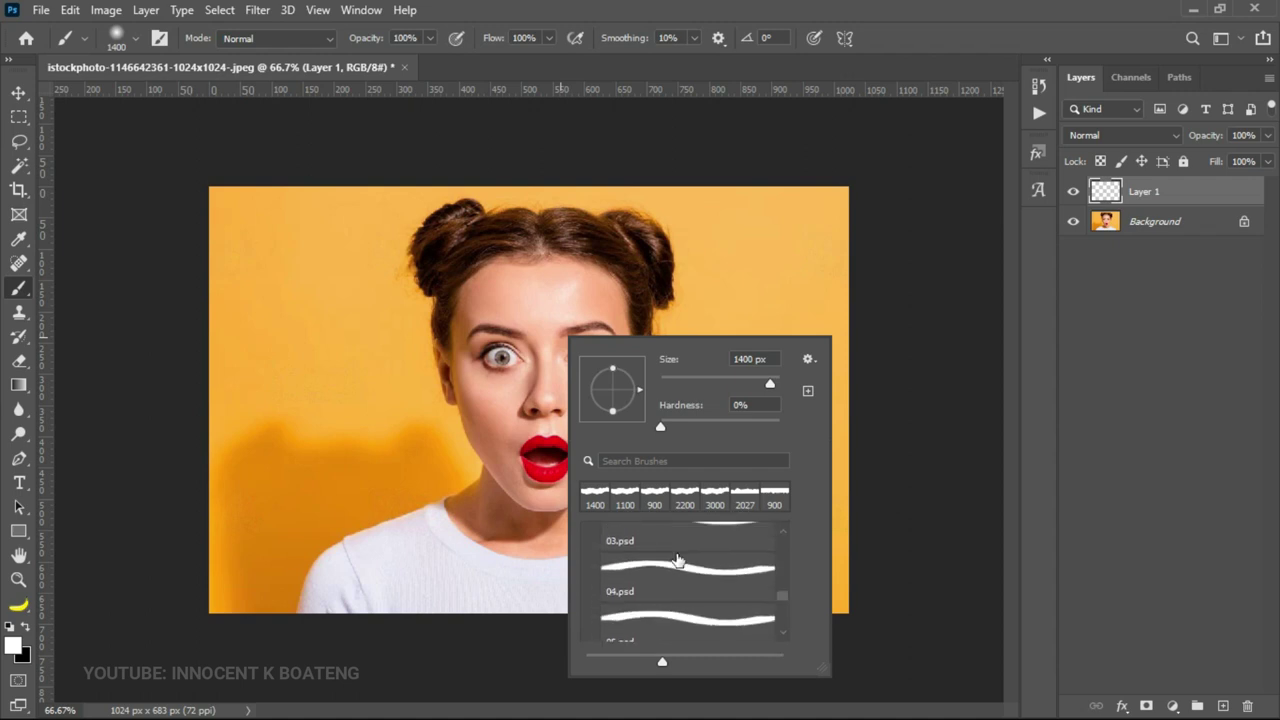
click(677, 557)
click(670, 536)
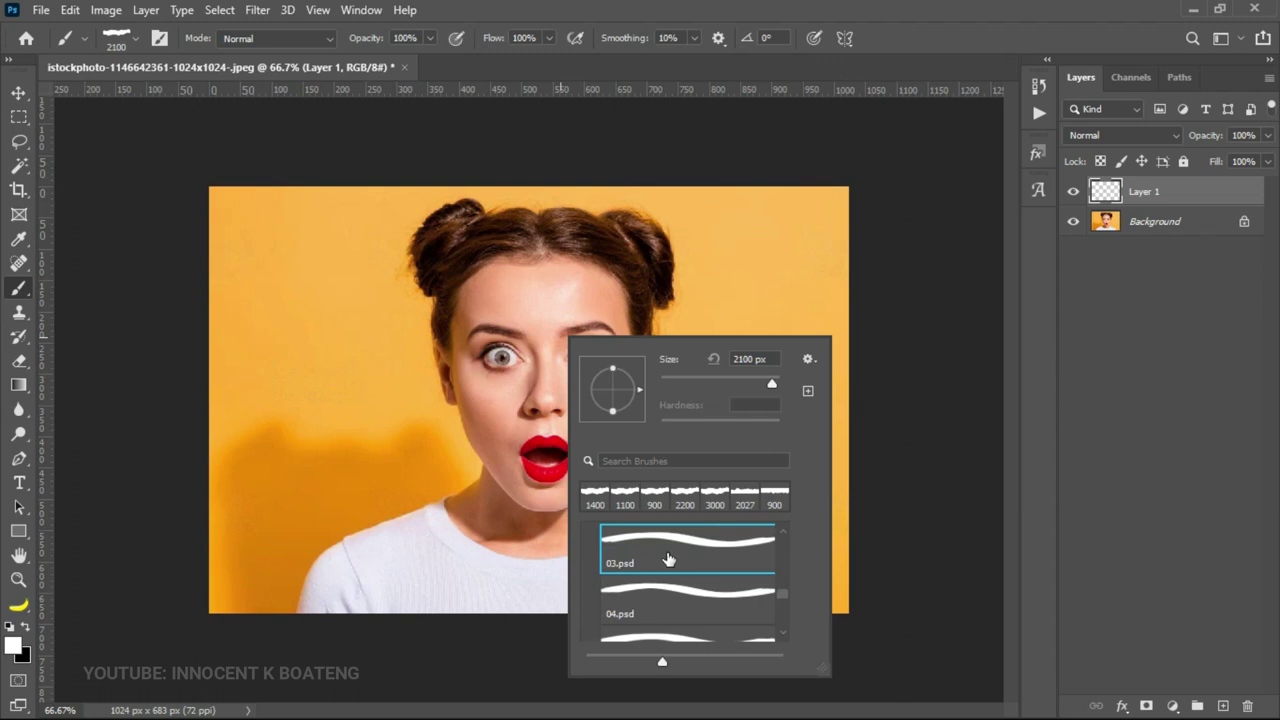
Shrink the torn-paper brush to 1100 px and stamp a white strip across the eyes.
key(Return)
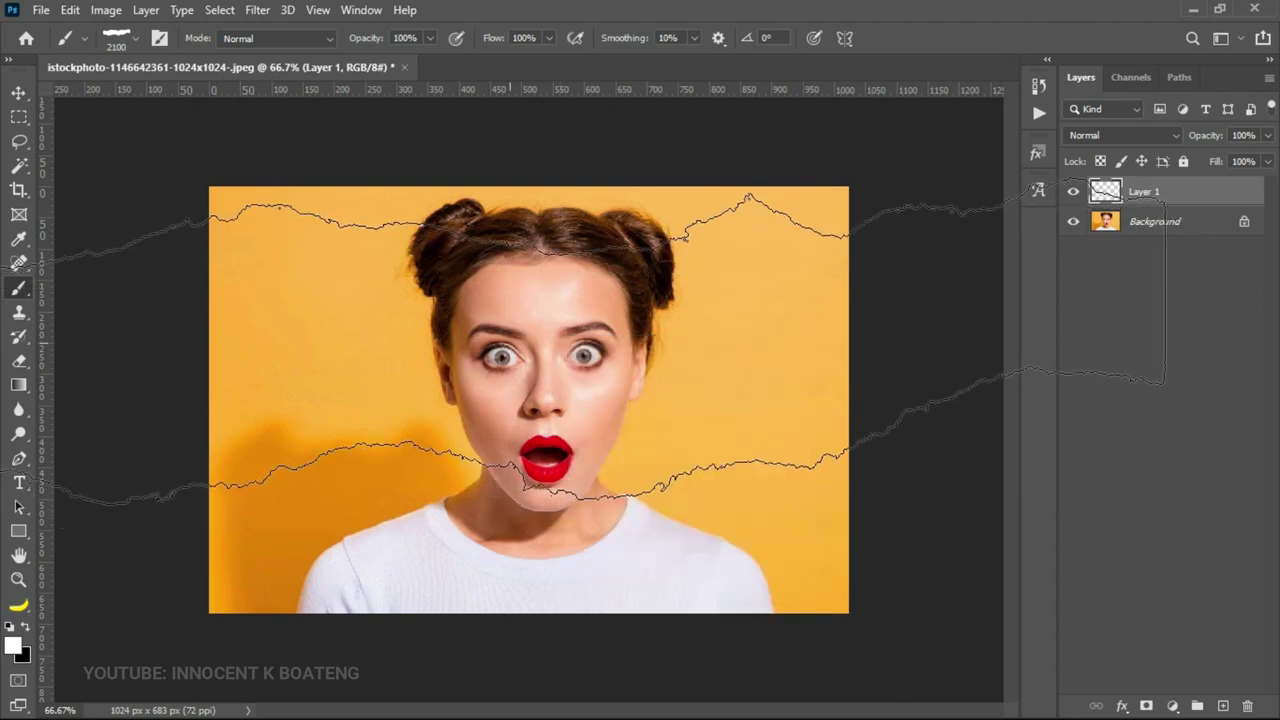
key(bracketleft)
key(bracketleft)
key(bracketleft)
key(bracketleft)
key(bracketleft)
key(bracketleft)
key(bracketleft)
key(bracketleft)
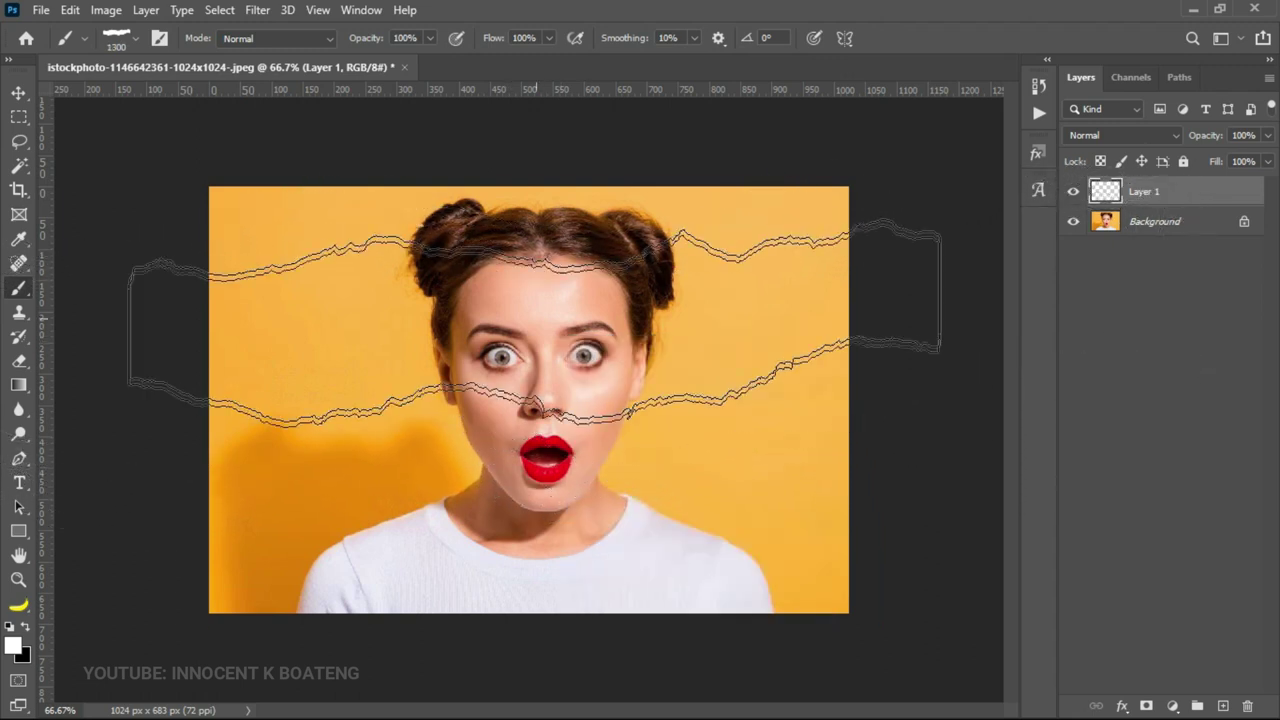
key(bracketleft)
key(bracketleft)
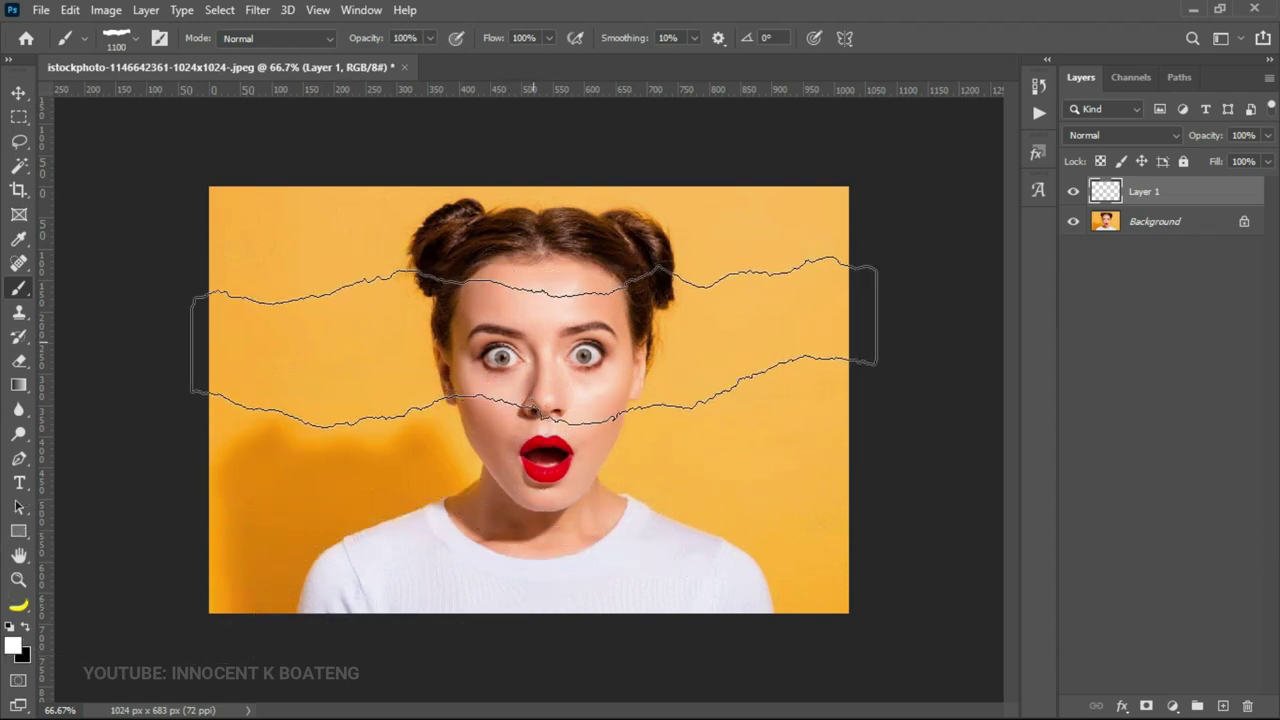
click(534, 340)
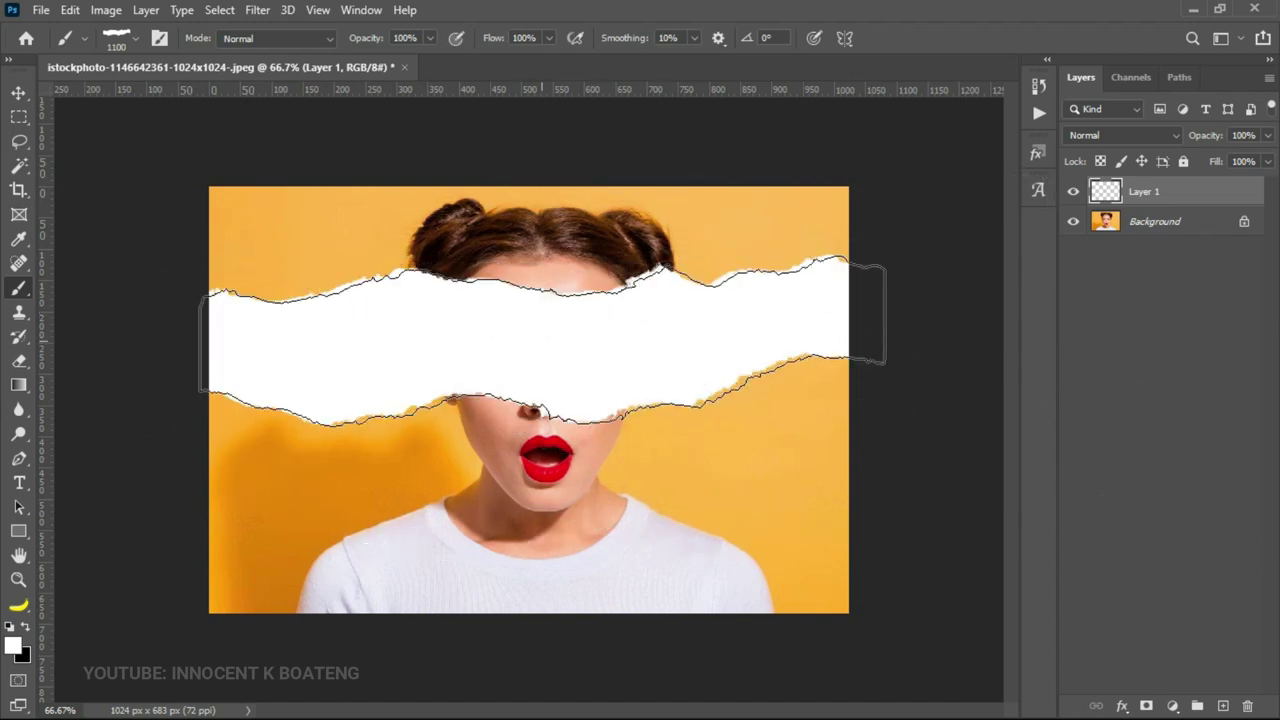
Duplicate the Background layer with Ctrl+J and move the copy above Layer 1.
key(v)
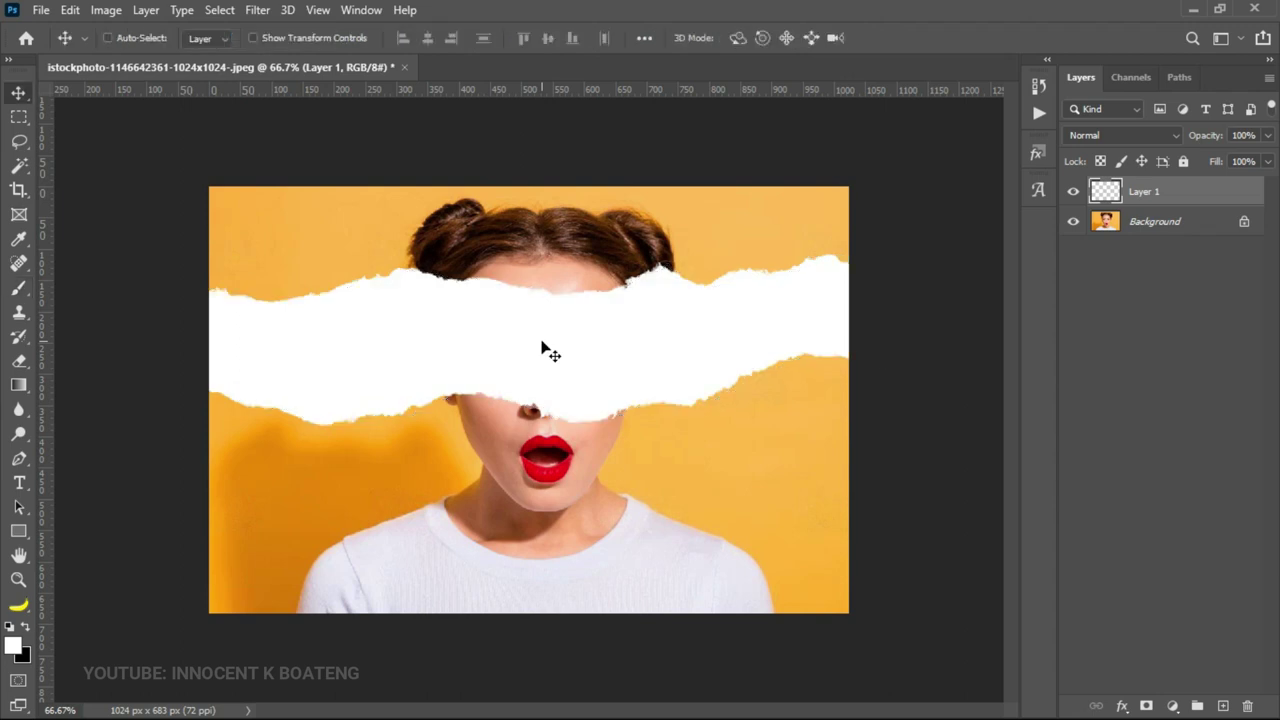
click(1193, 222)
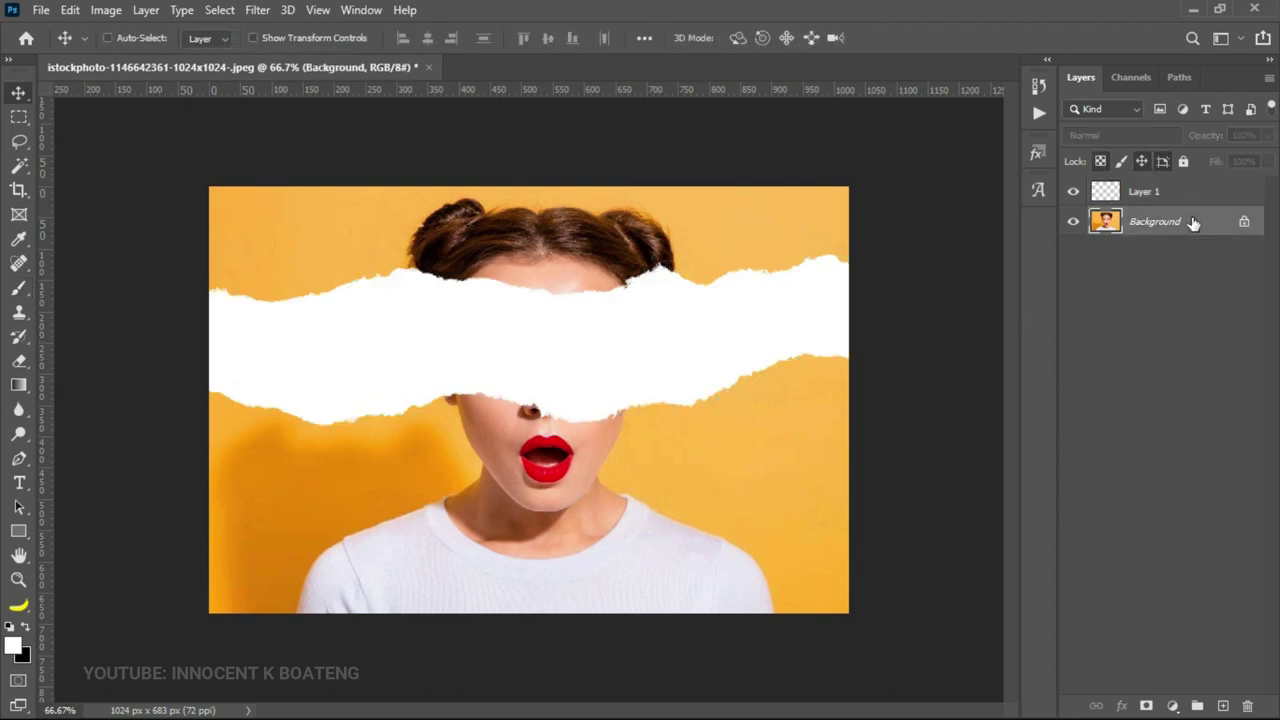
key(ctrl+j)
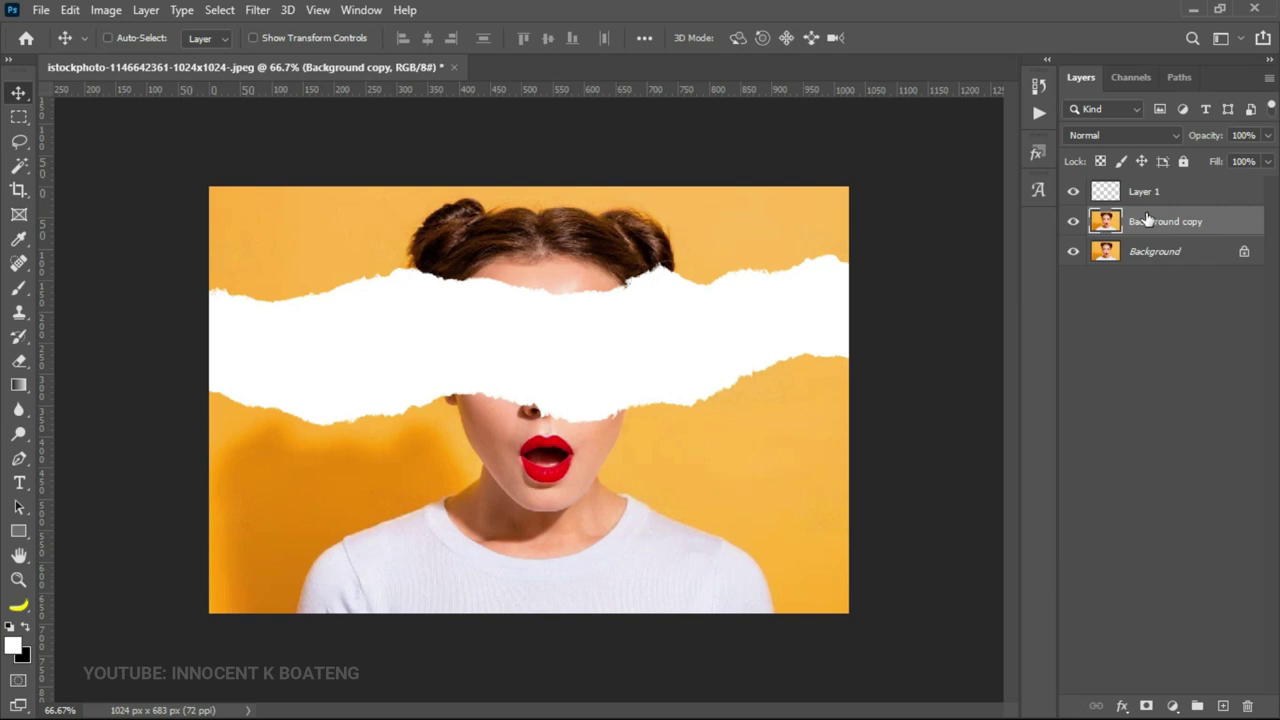
drag(1147, 220, 1155, 197)
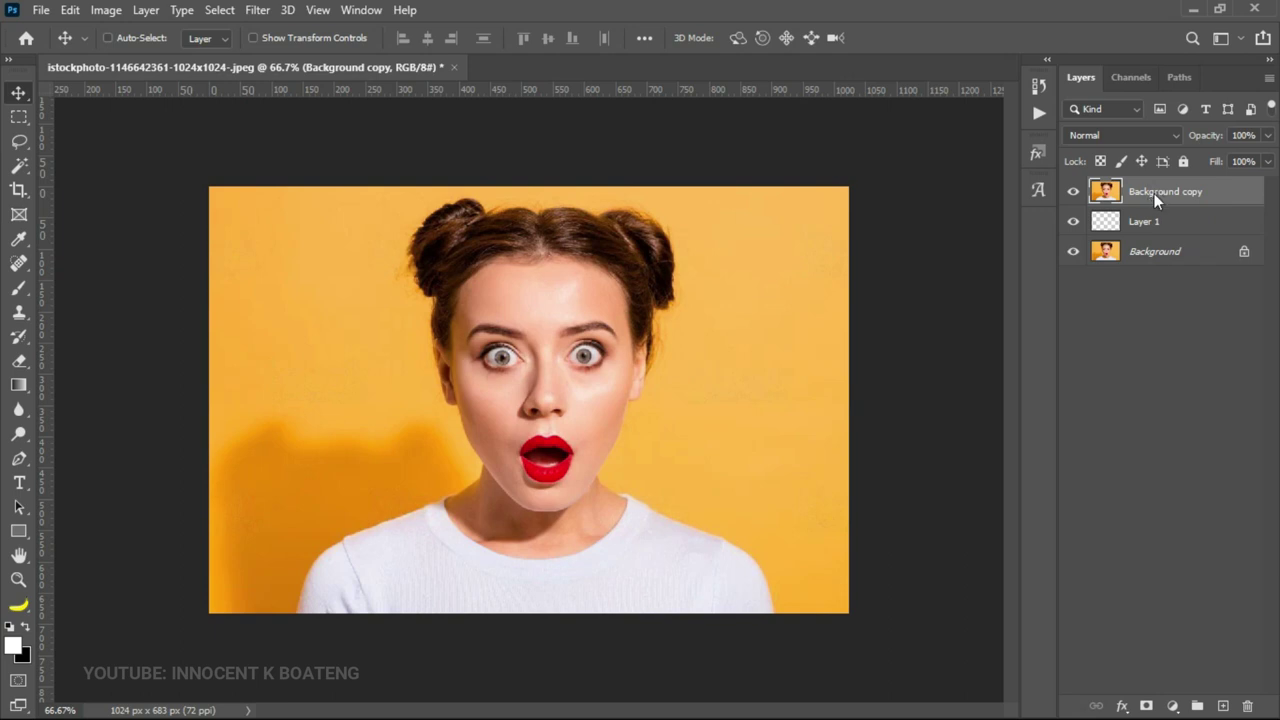
Make Background copy a clipping mask on Layer 1, leaving Background copy selected.
right_click(1154, 193)
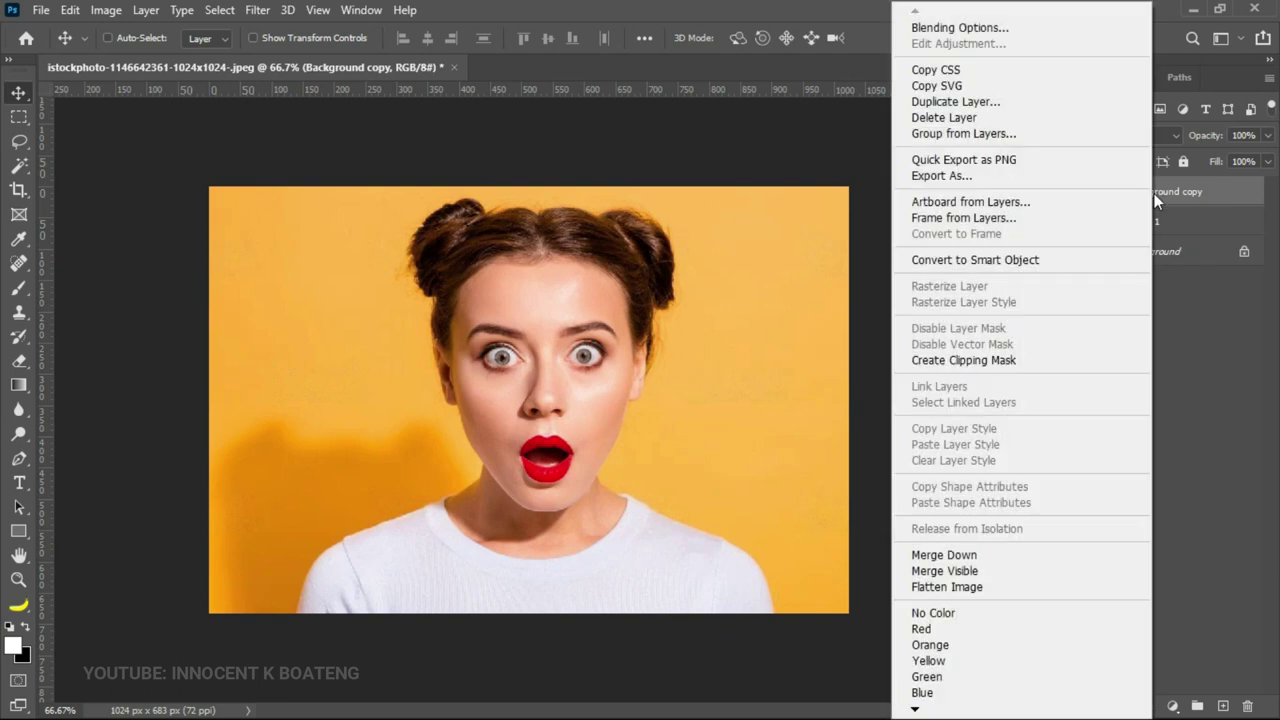
click(988, 361)
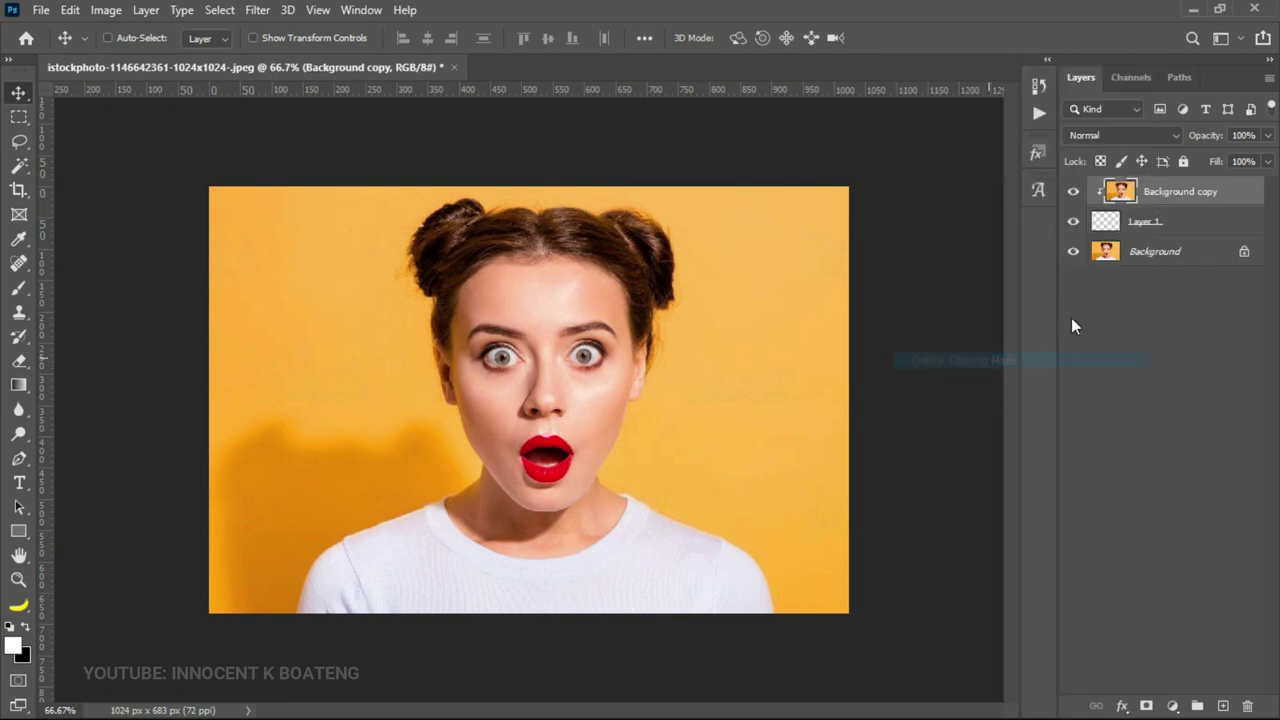
click(1157, 258)
click(1163, 195)
Apply Image > Adjustments > Desaturate to the clipped Background copy.
click(106, 10)
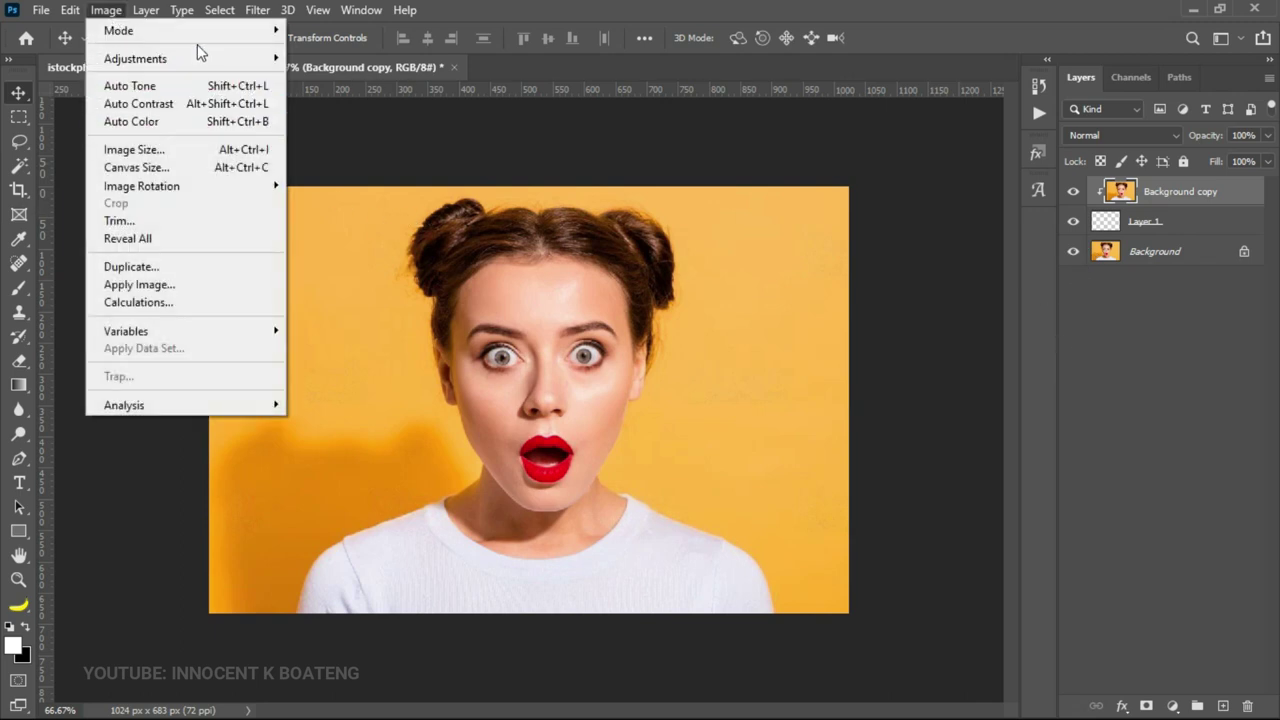
mouse_move(205, 58)
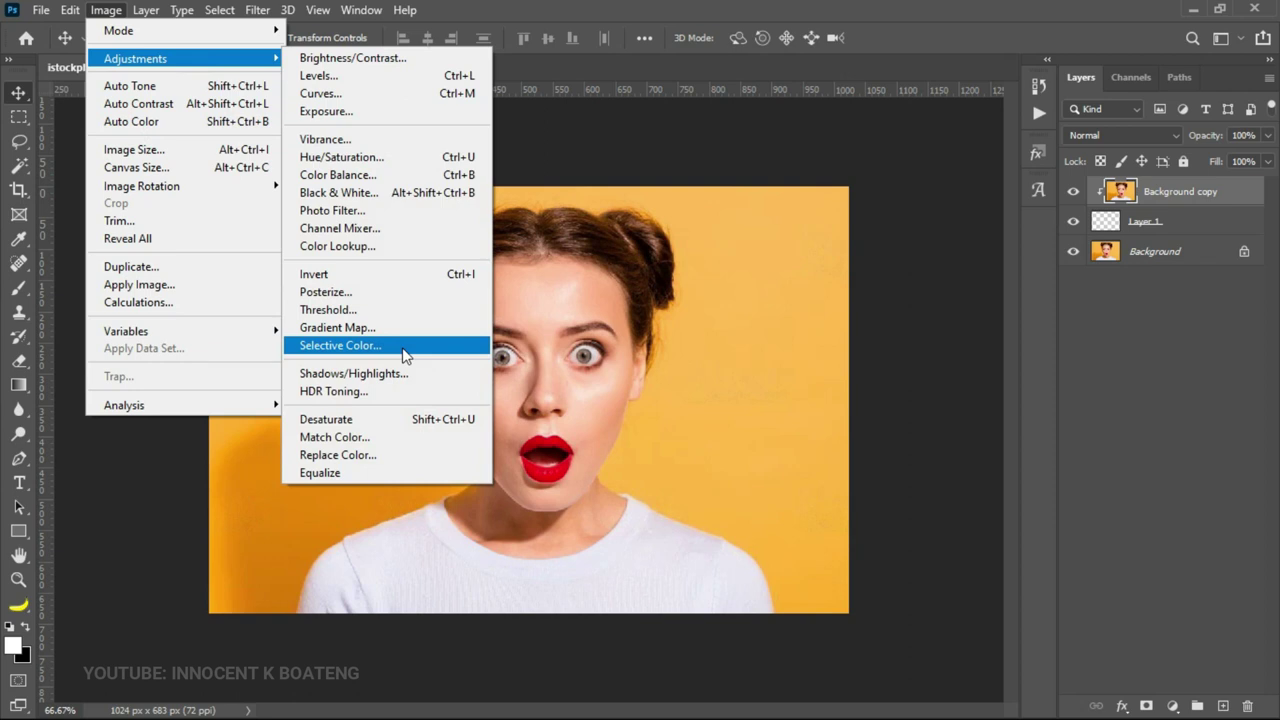
click(388, 421)
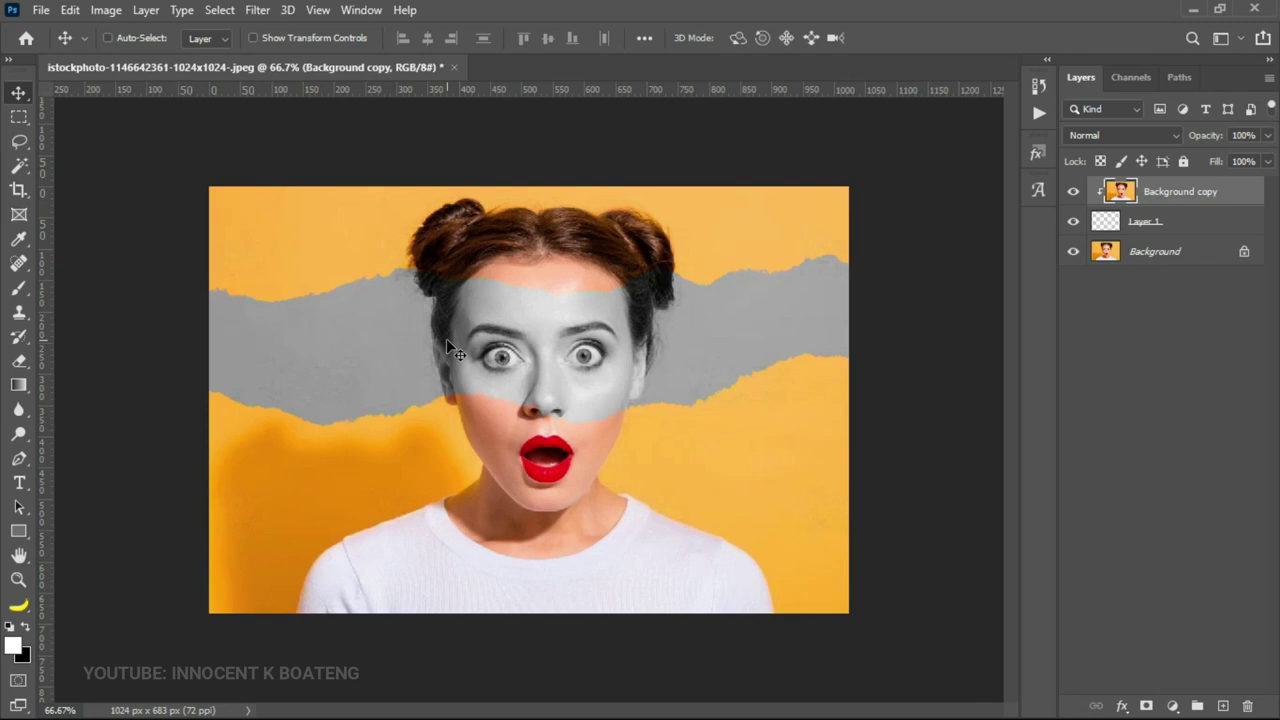
Add a new Layer 2 and clip it to the layers below.
click(1222, 706)
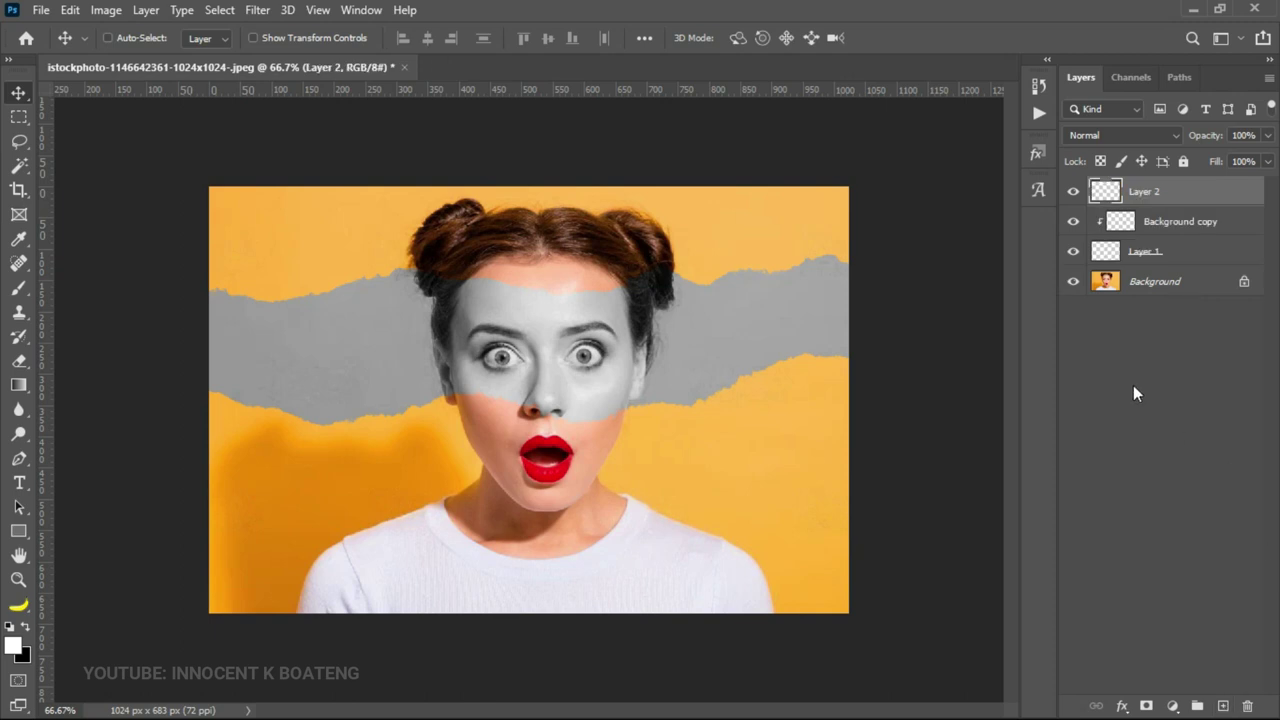
right_click(1147, 191)
click(1027, 364)
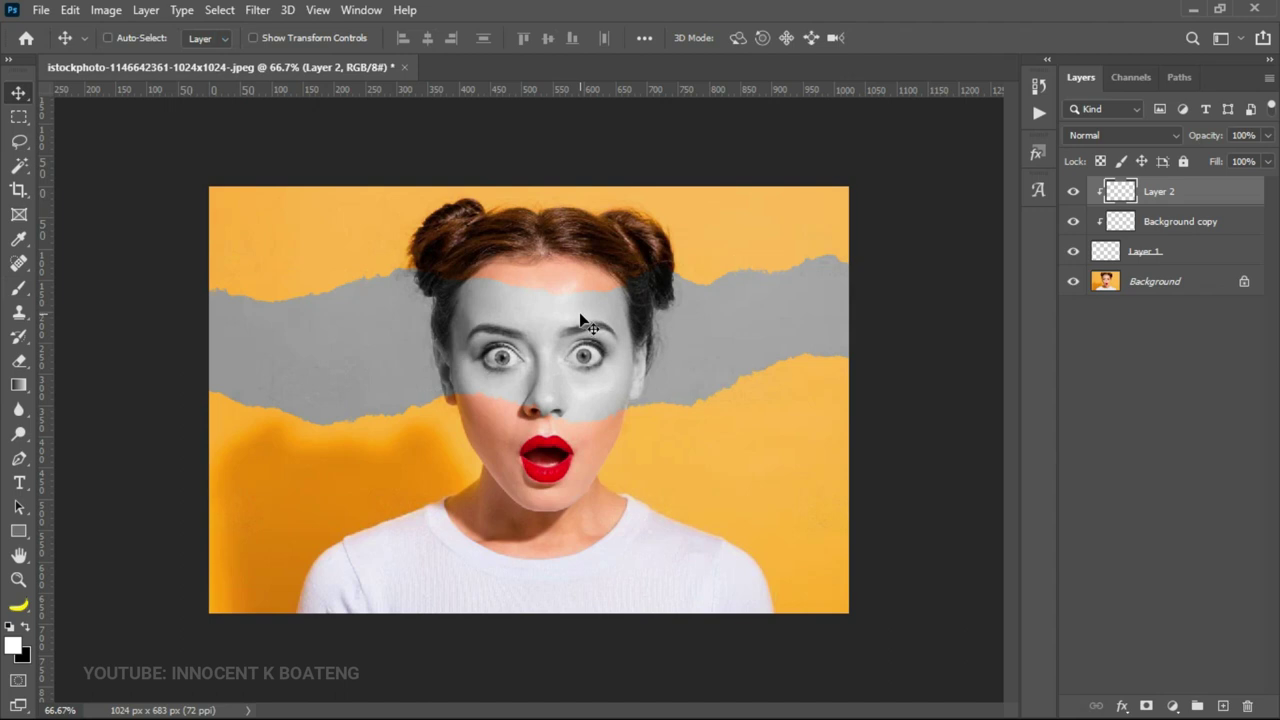
Enlarge the torn-paper brush to 1400 px and stamp white edges along the strip's top and bottom.
key(b)
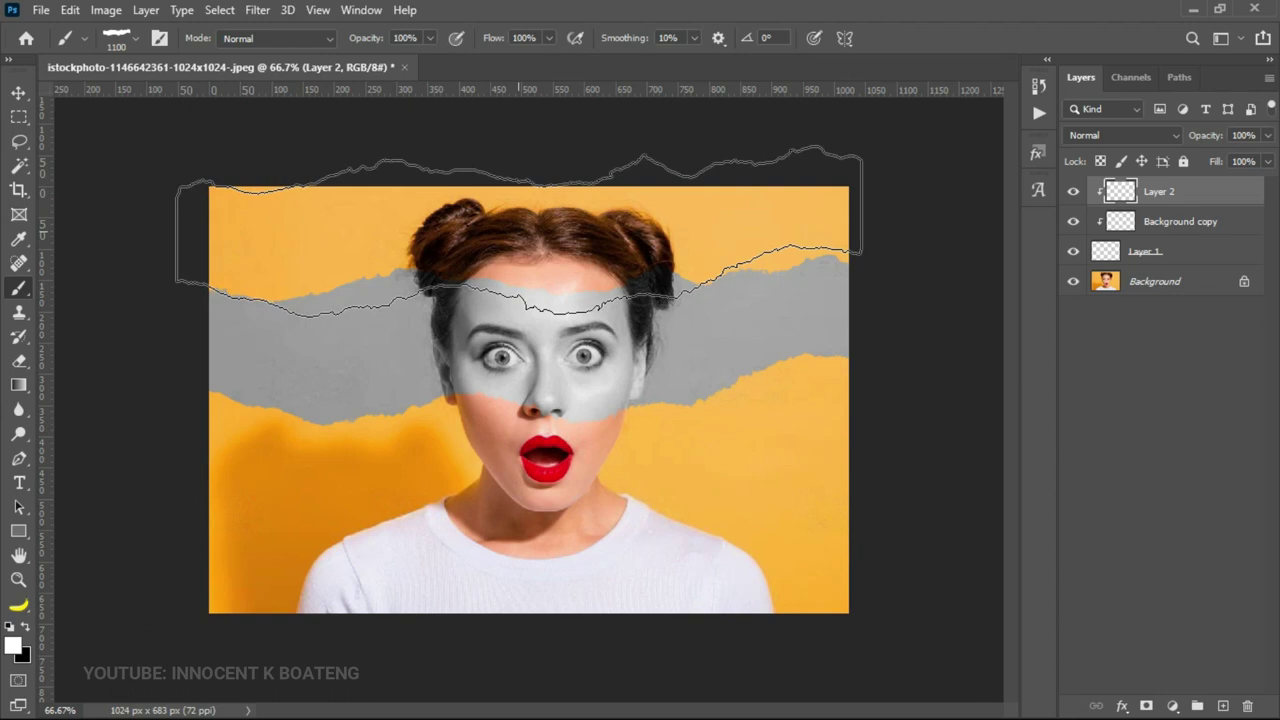
key(bracketright)
key(bracketright)
key(bracketright)
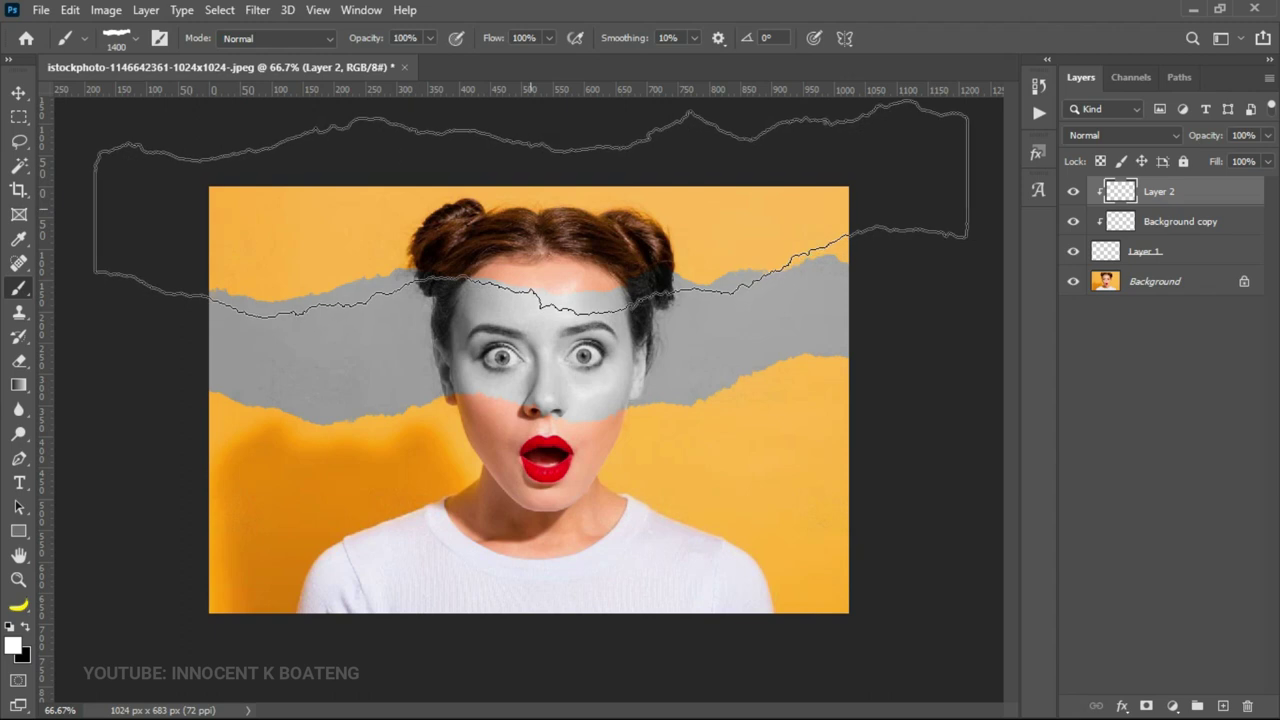
click(532, 200)
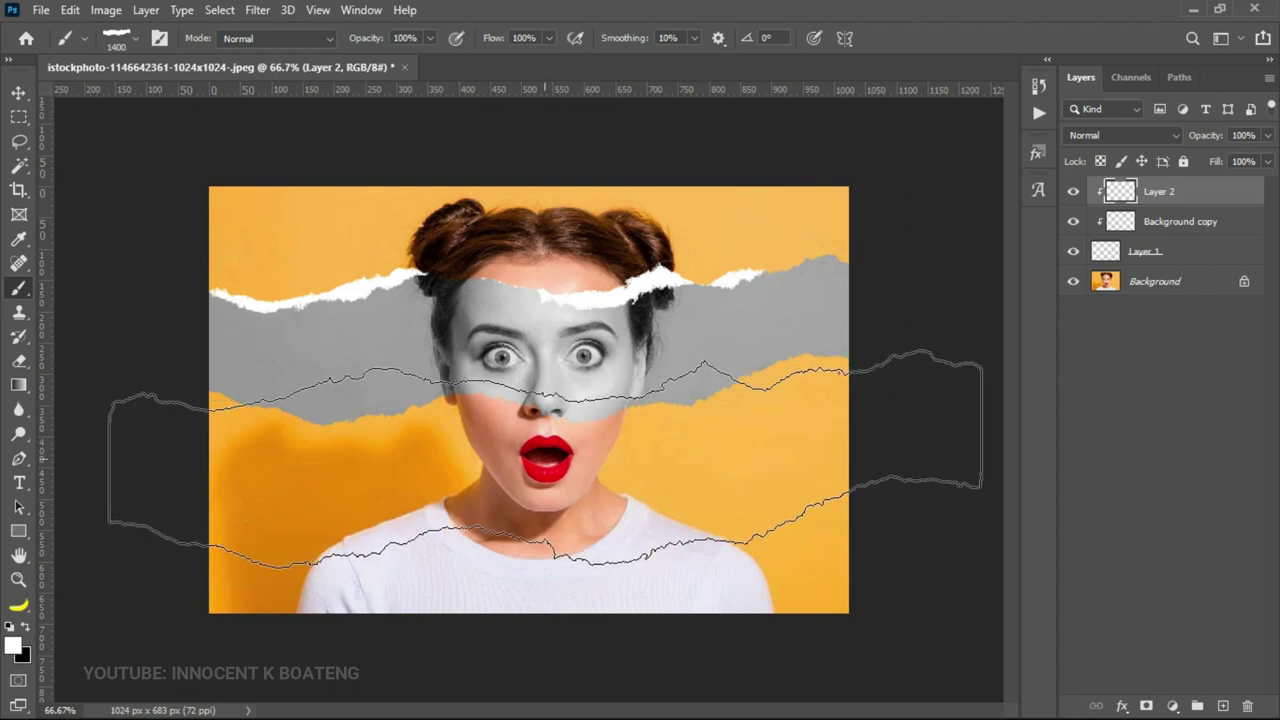
click(552, 455)
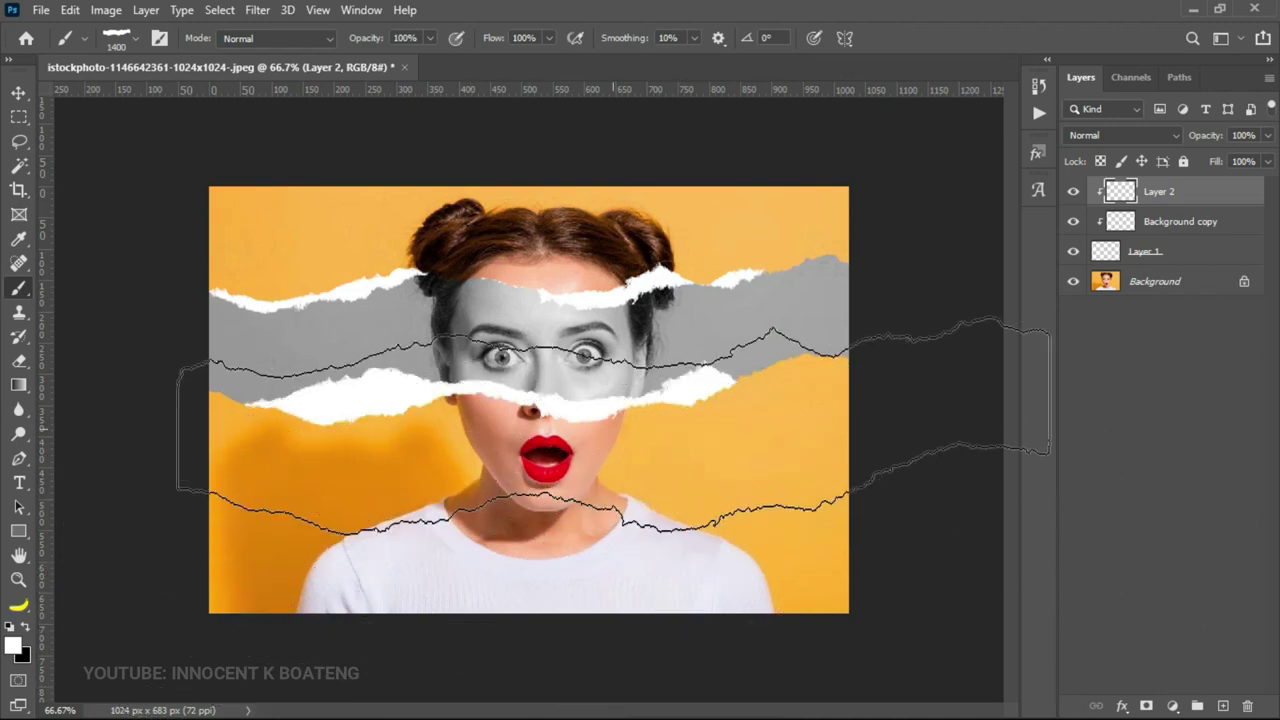
Unlock the Background layer, turning it into Layer 0.
key(v)
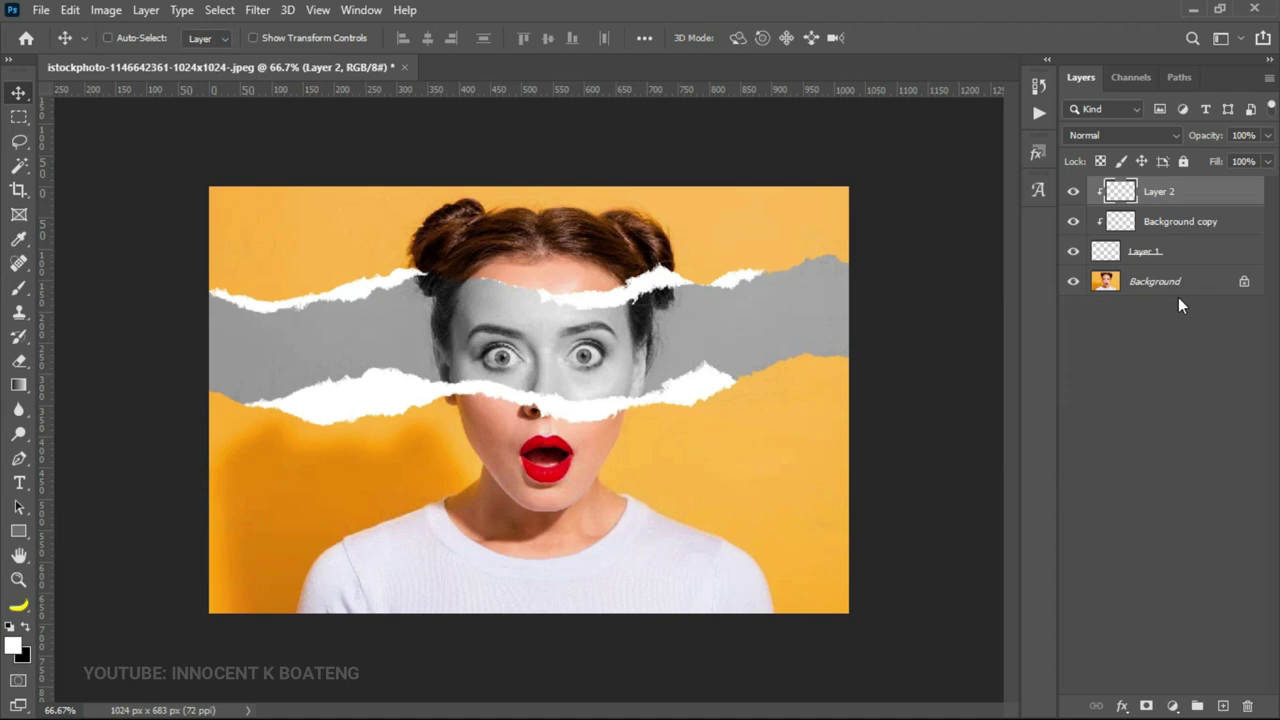
click(1180, 284)
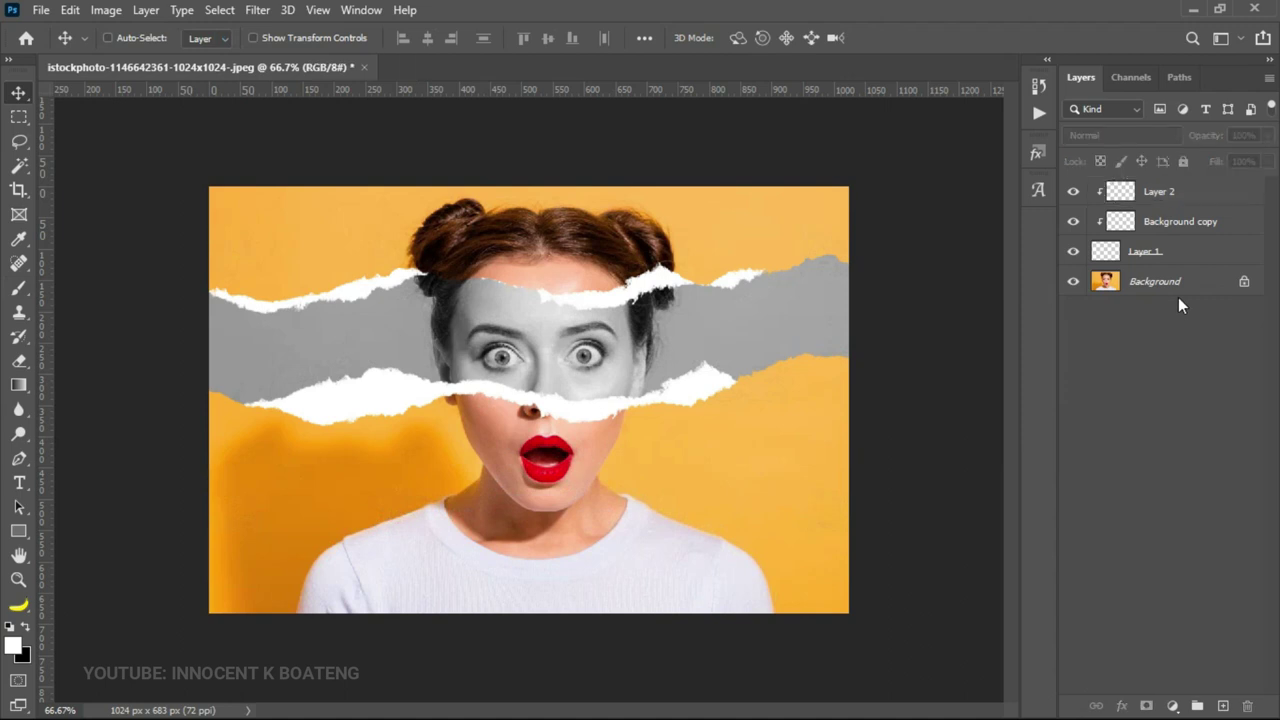
click(1244, 283)
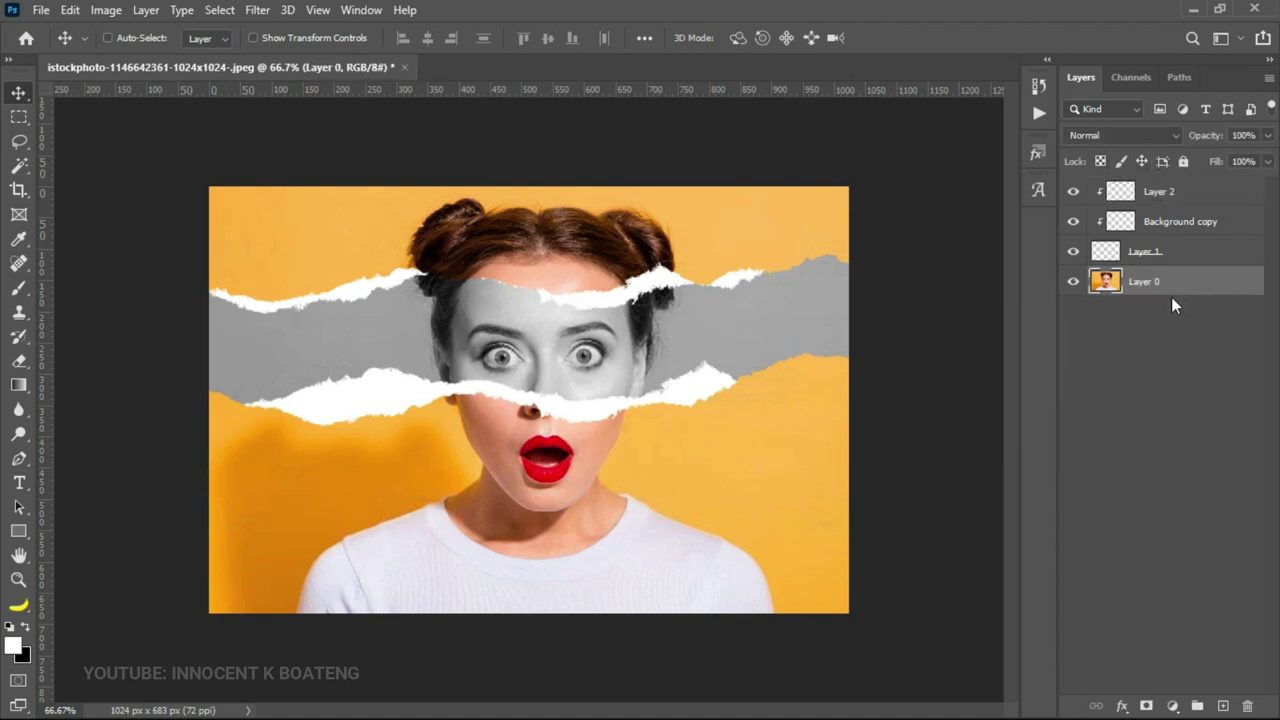
Raise Layer 0's Levels black input to 26.
key(ctrl+l)
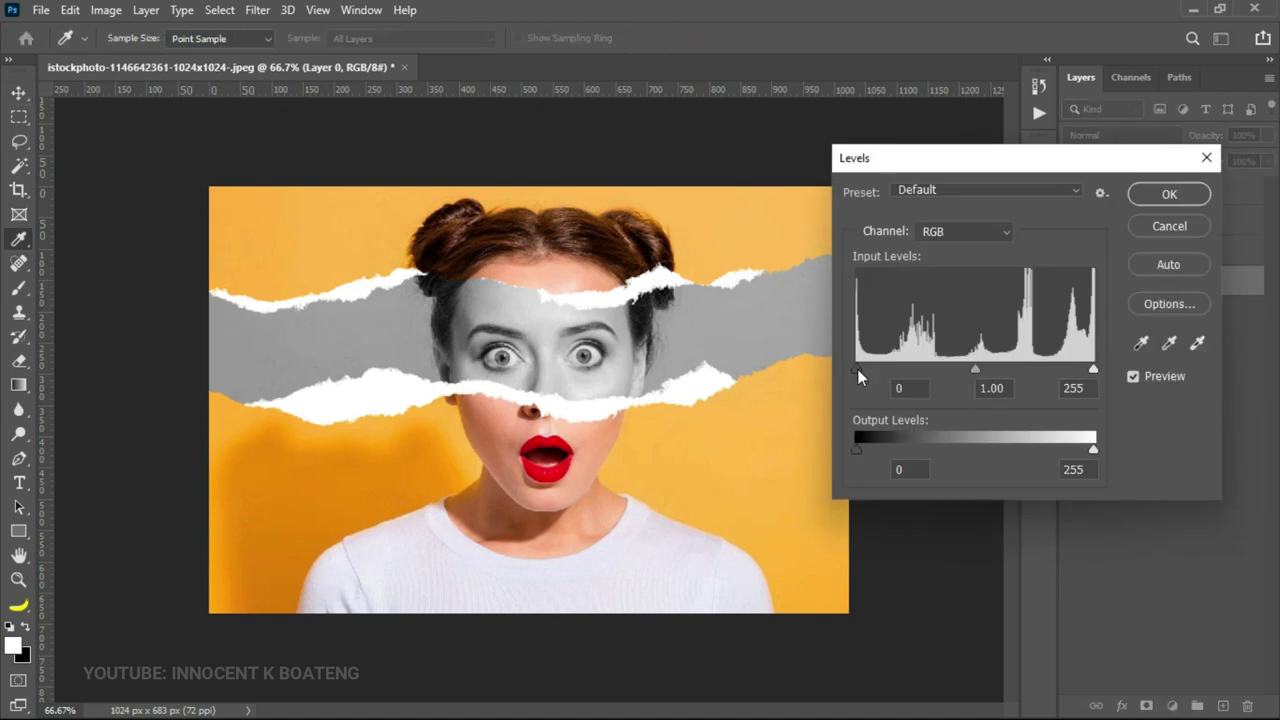
drag(857, 369, 900, 389)
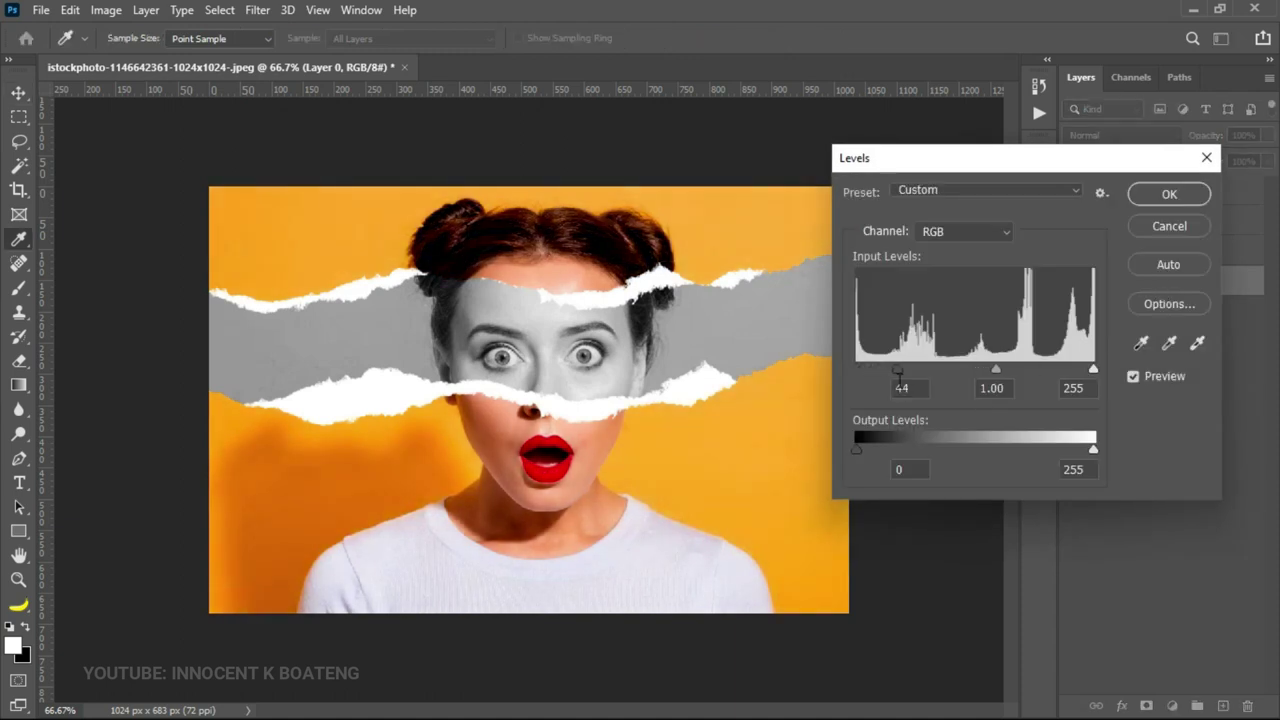
click(903, 388)
drag(890, 373, 881, 371)
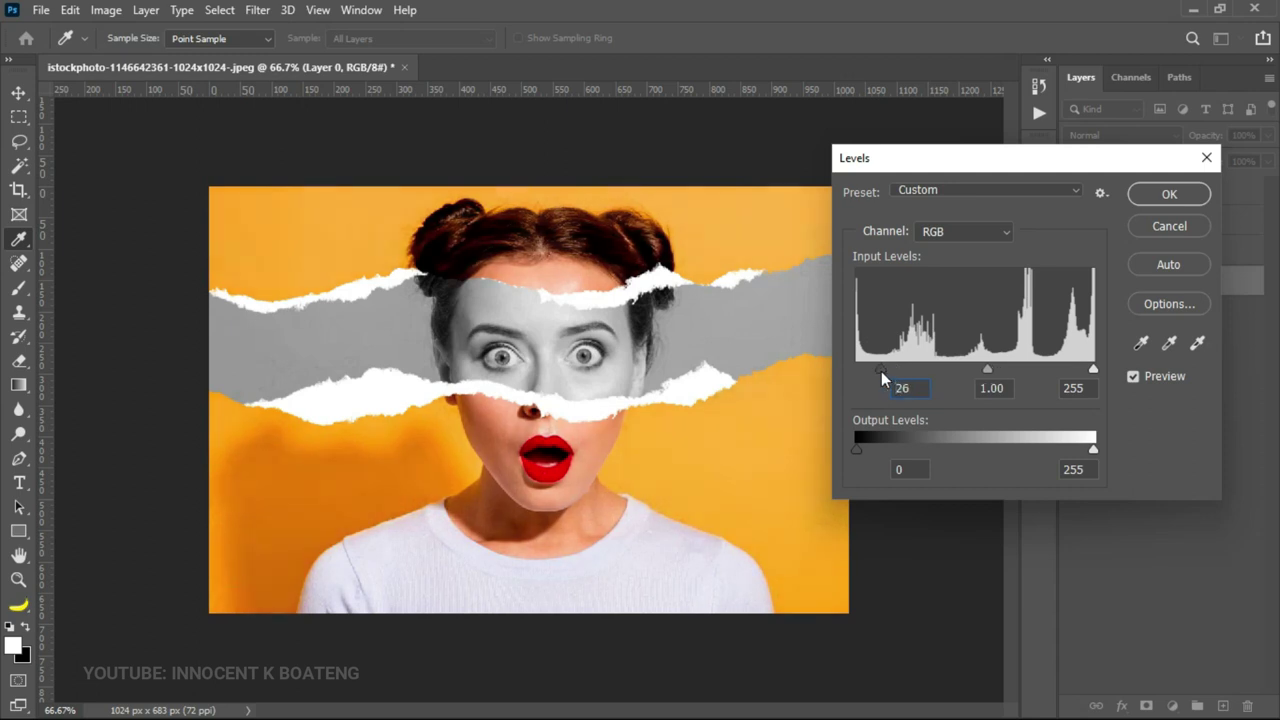
Confirm the Levels adjustment and set the view zoom back to 50%.
click(1193, 196)
key(z)
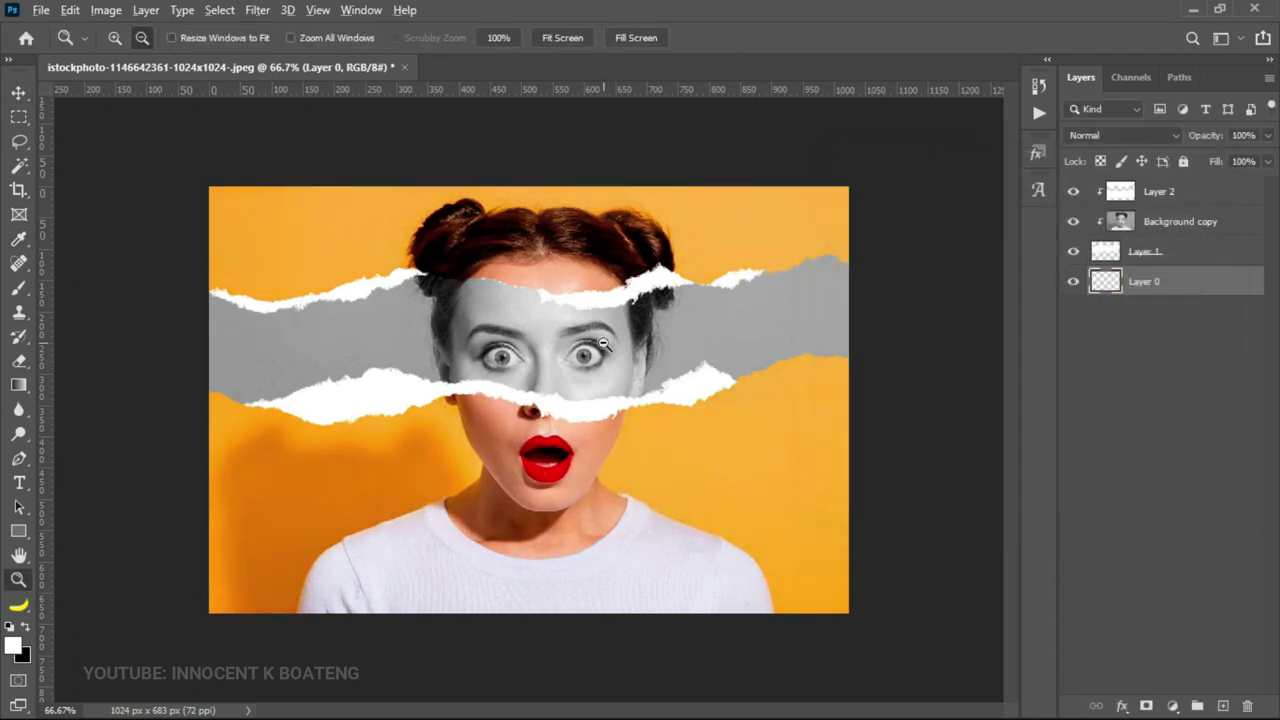
key(ctrl+minus)
key(ctrl+minus)
key(v)
key(ctrl+plus)
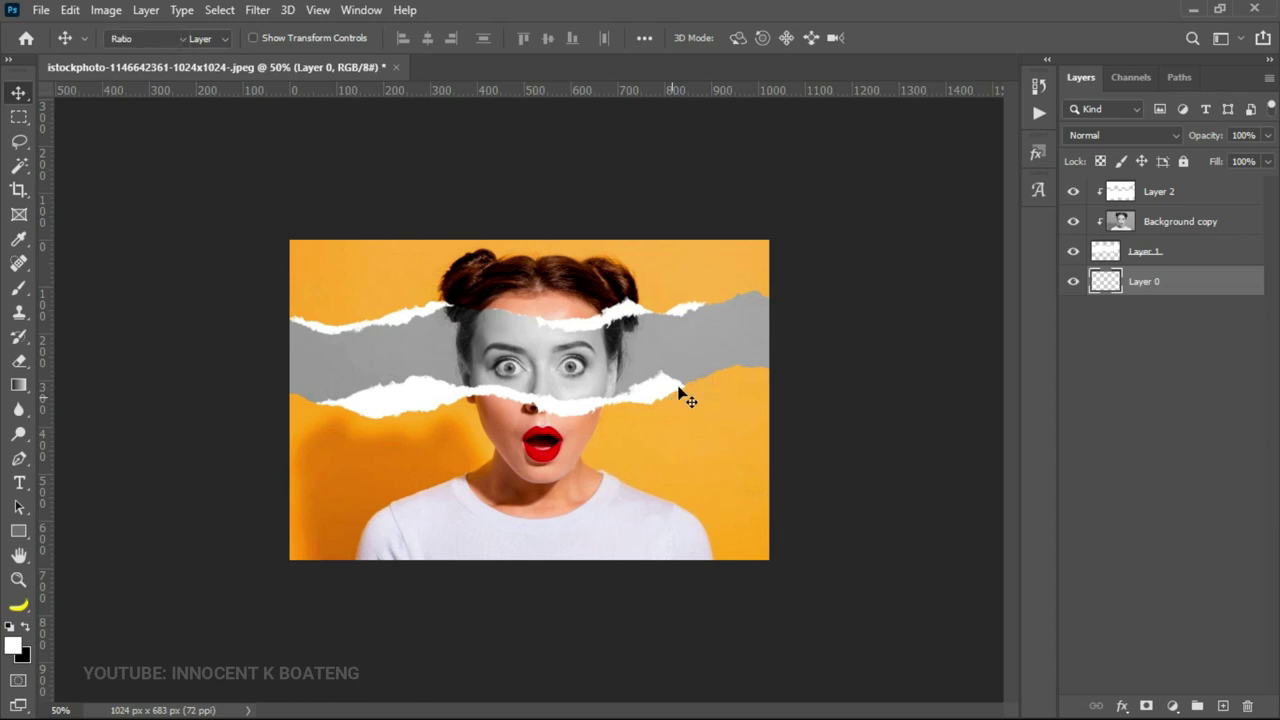
Crop the canvas to a 600 x 600 square framing the woman.
key(c)
key(v)
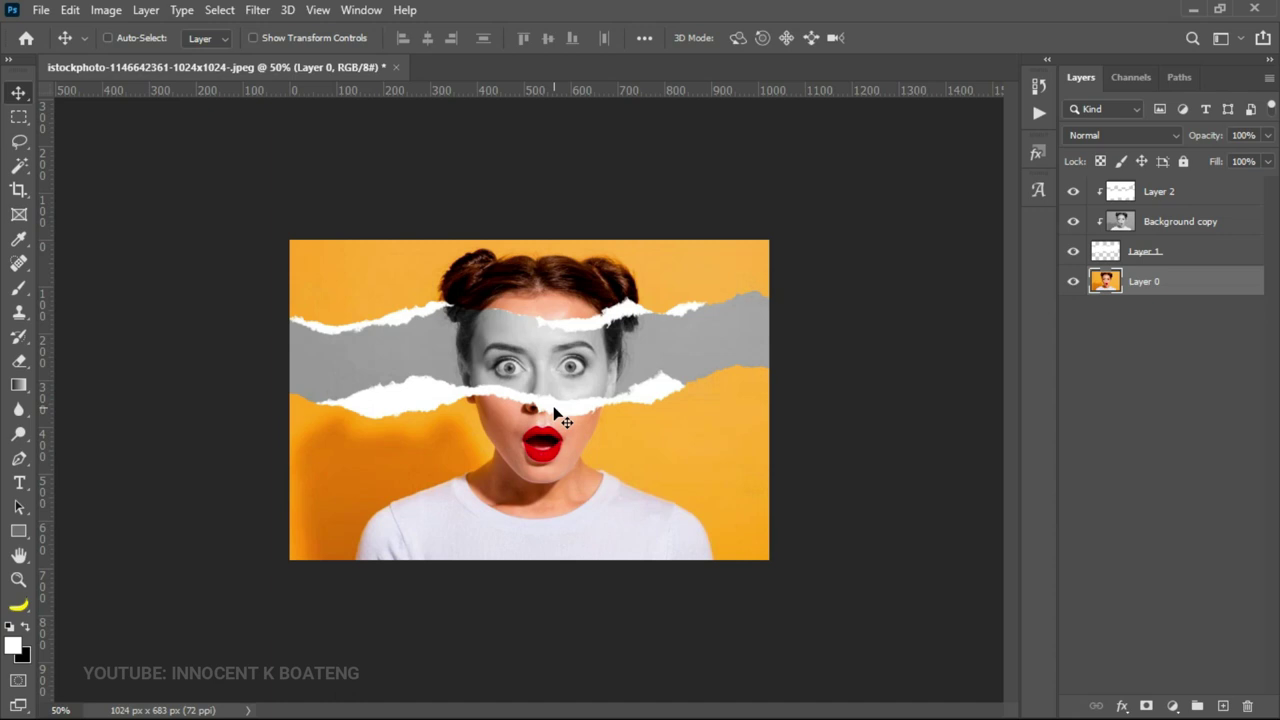
key(c)
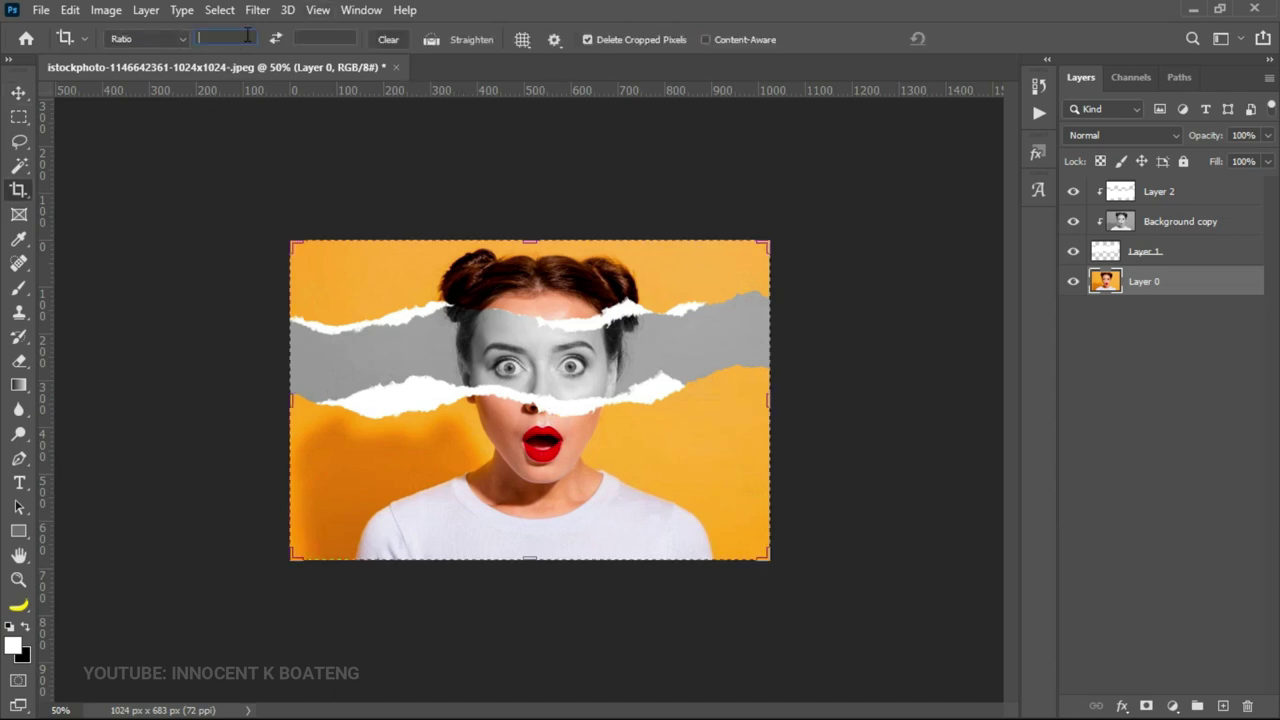
text(600)
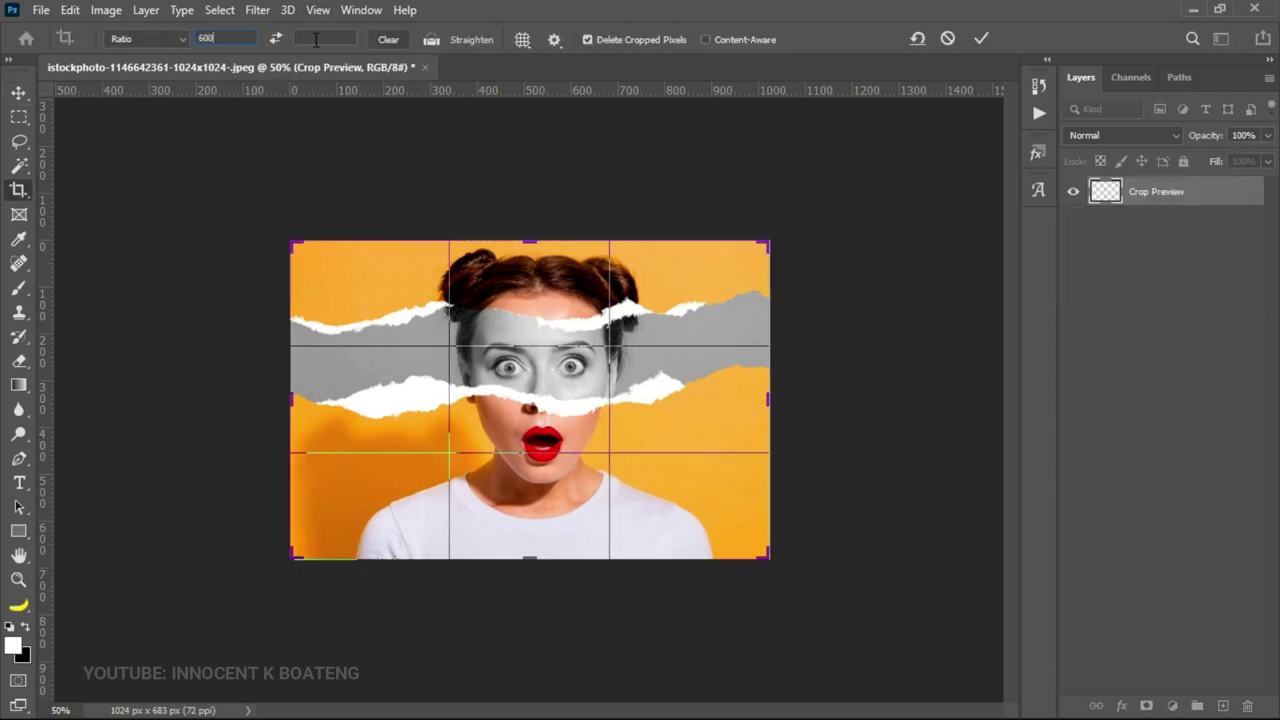
click(313, 38)
text(600)
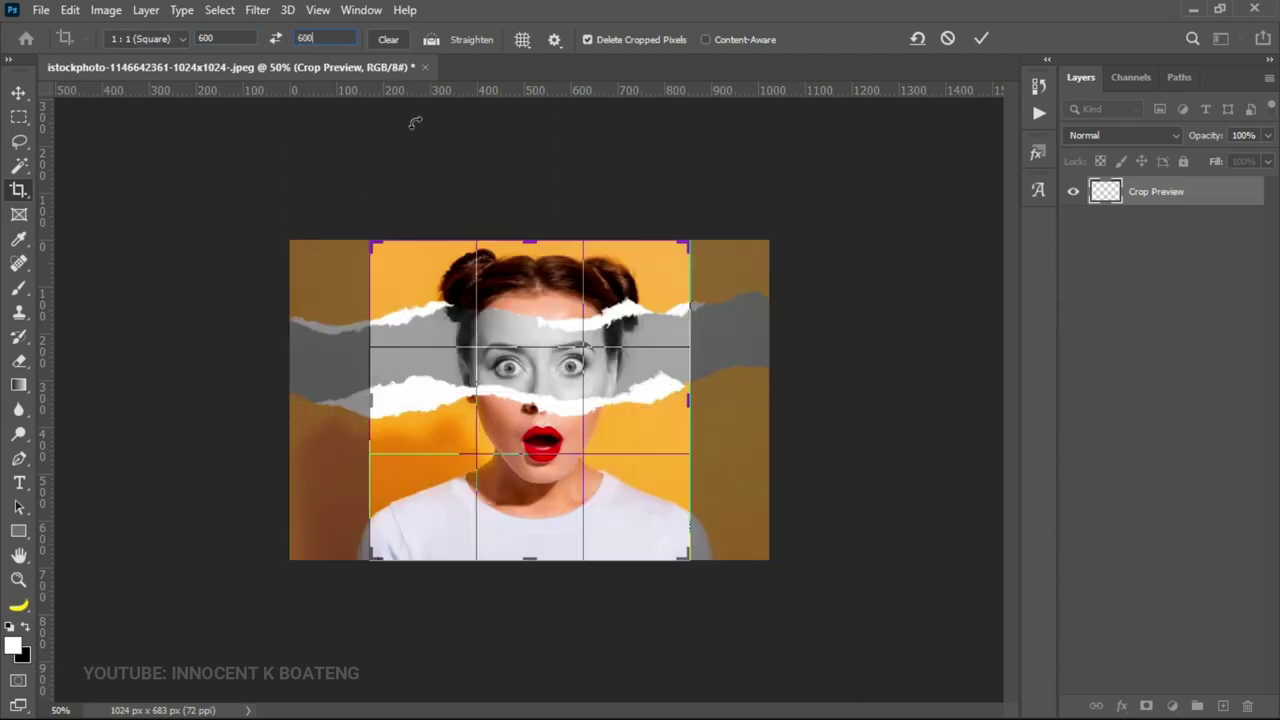
key(Return)
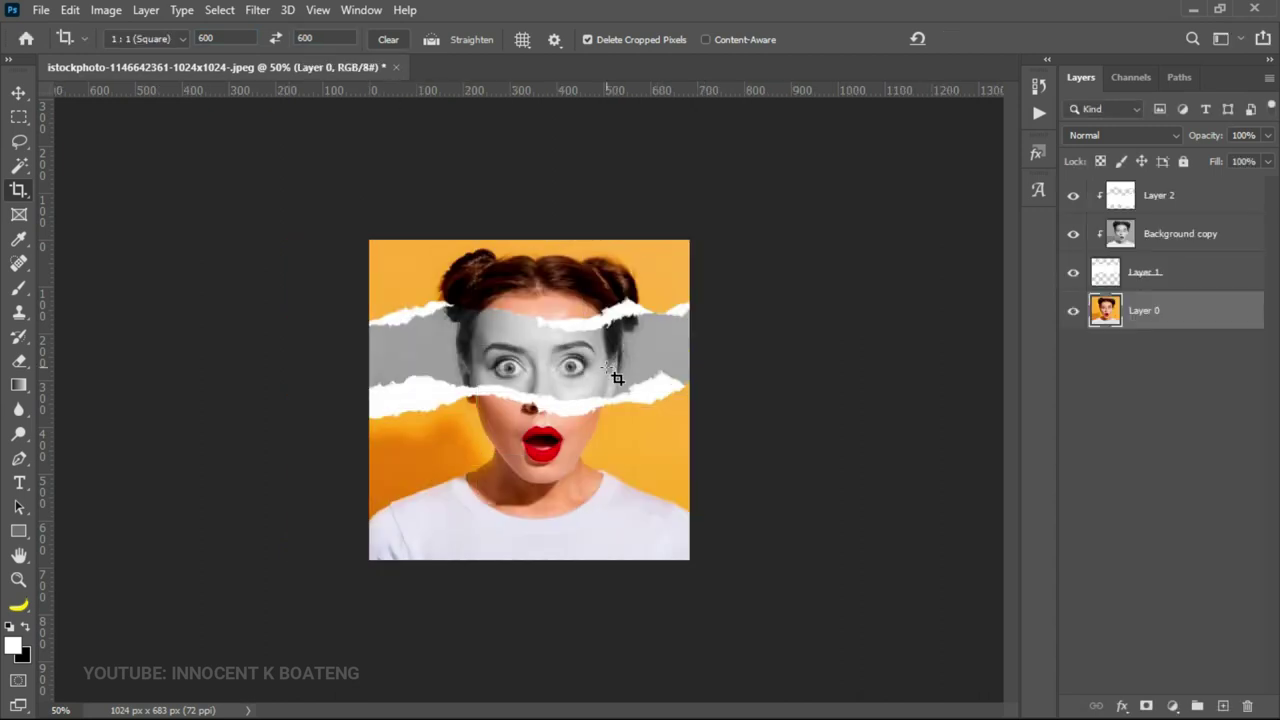
key(v)
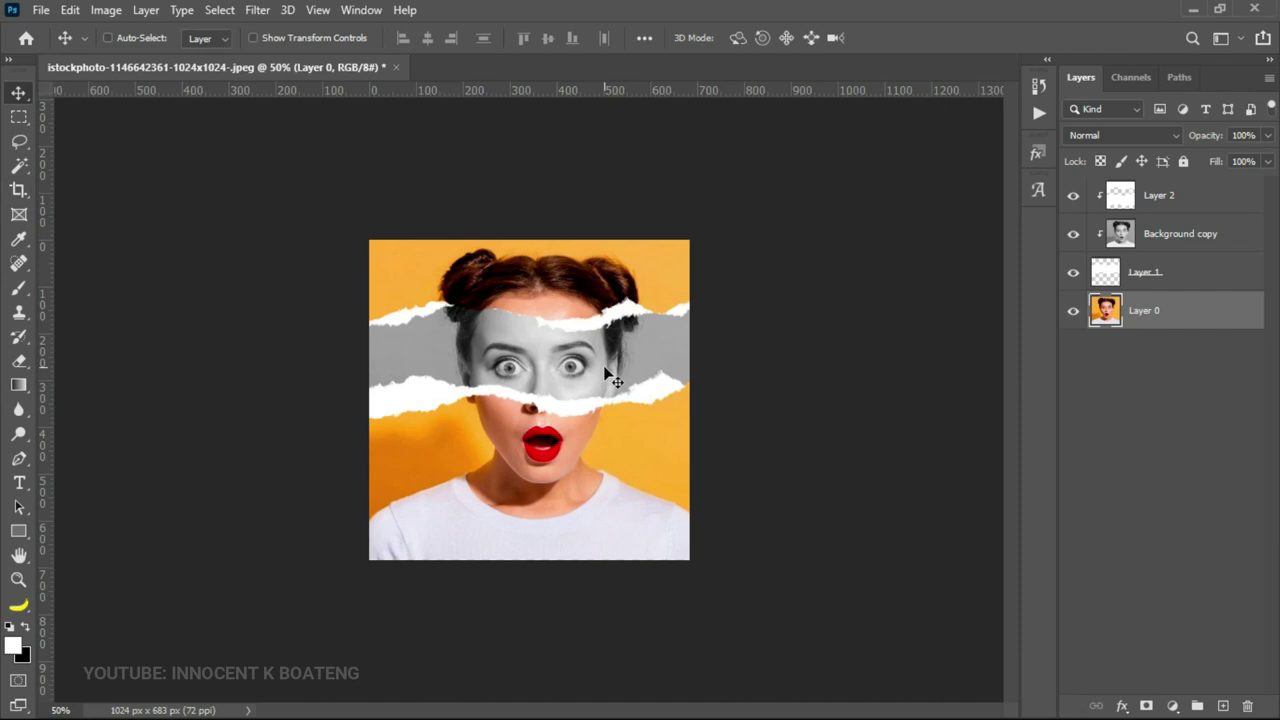
Undo the square crop to restore the full 1024 x 683 px canvas.
key(ctrl+z)
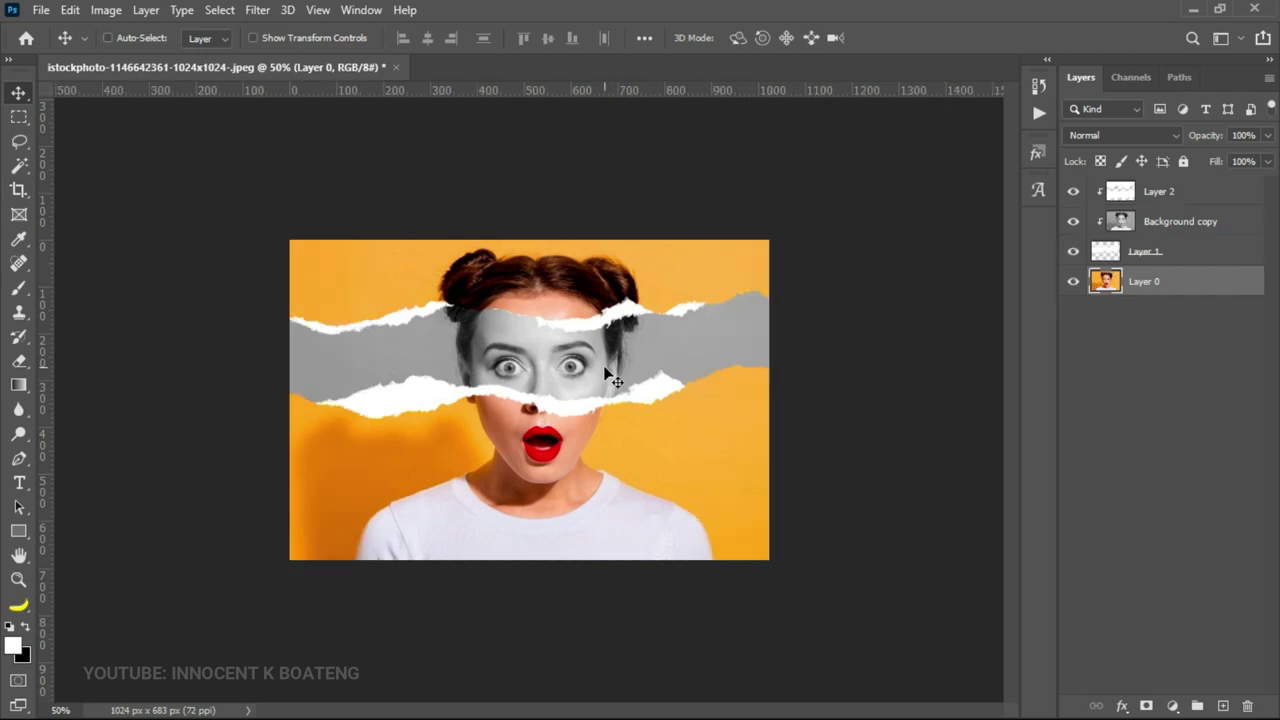